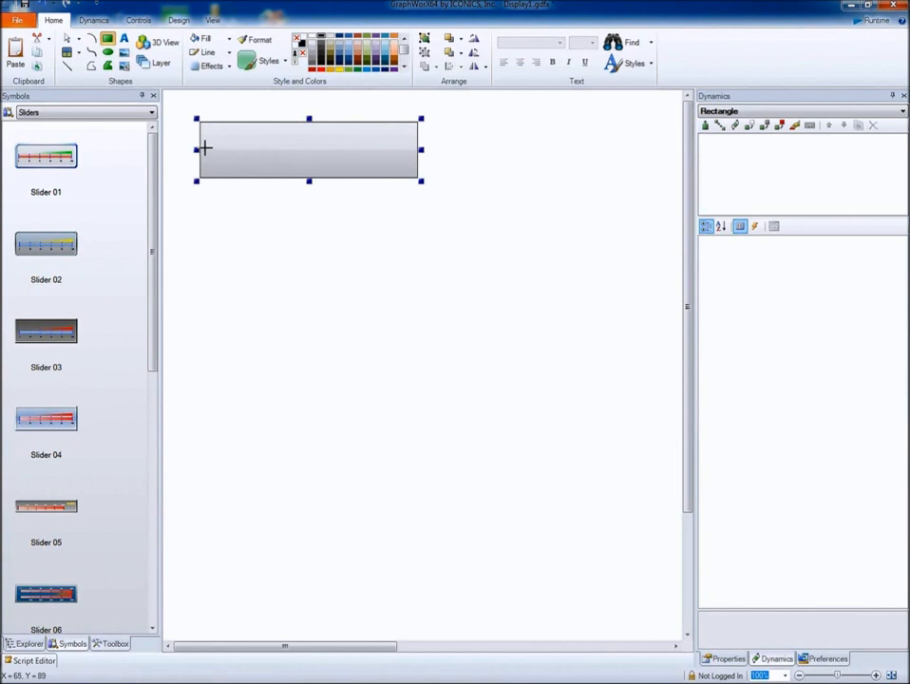
Draw a thin track rectangle across the middle of the large rectangle and a handle rectangle about 16 by 36 at its left end
{"action": "left_click_drag", "start_coordinate": [203, 148], "coordinate": [416, 149]}
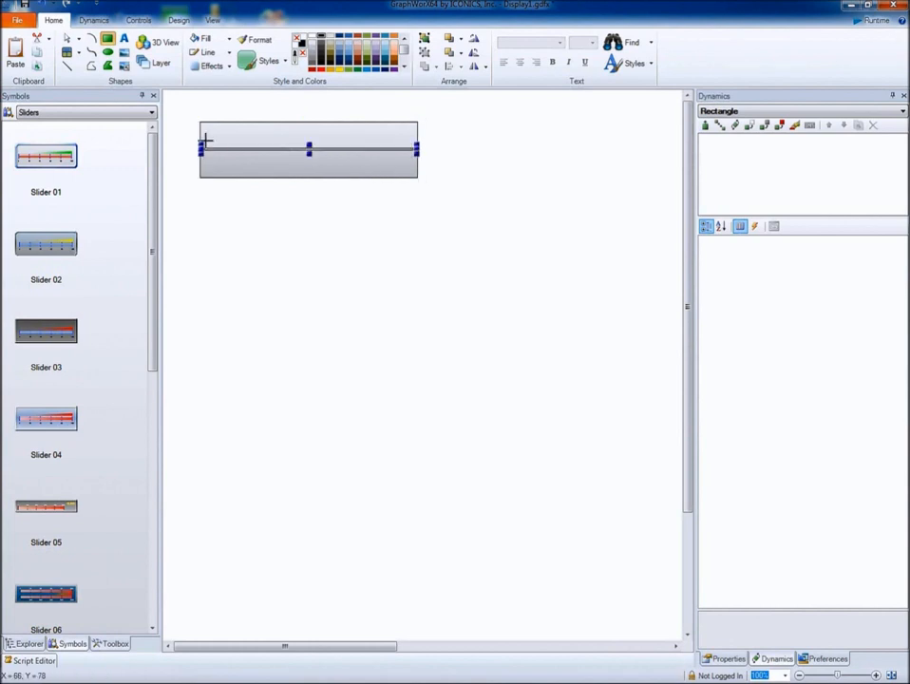
{"action": "left_click_drag", "start_coordinate": [203, 138], "coordinate": [215, 161]}
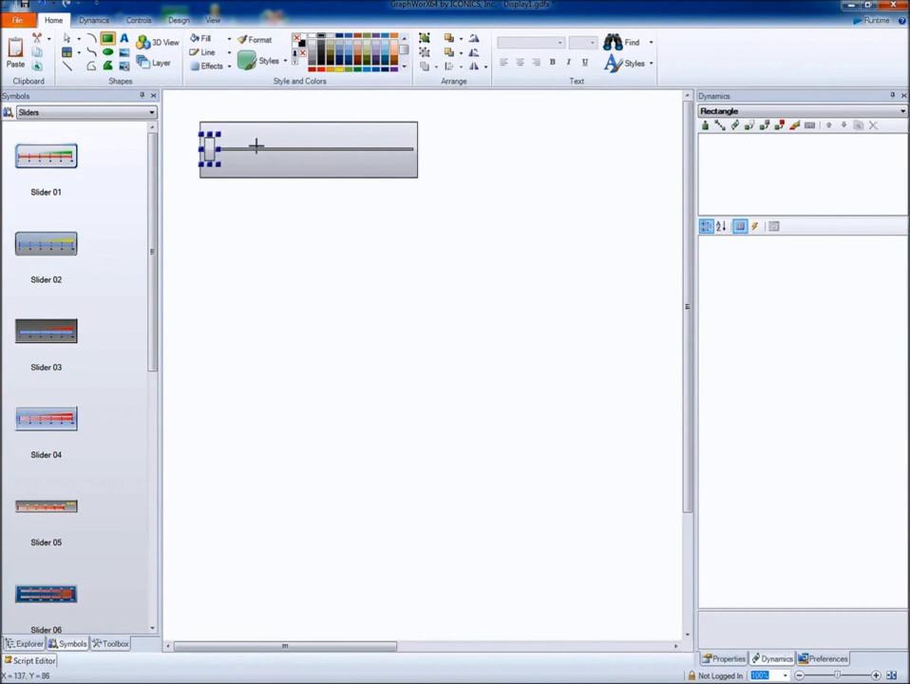
Align the background, track and handle rectangles by their middles and group all three together
{"action": "left_click", "coordinate": [67, 38]}
{"action": "left_click_drag", "start_coordinate": [186, 108], "coordinate": [442, 197]}
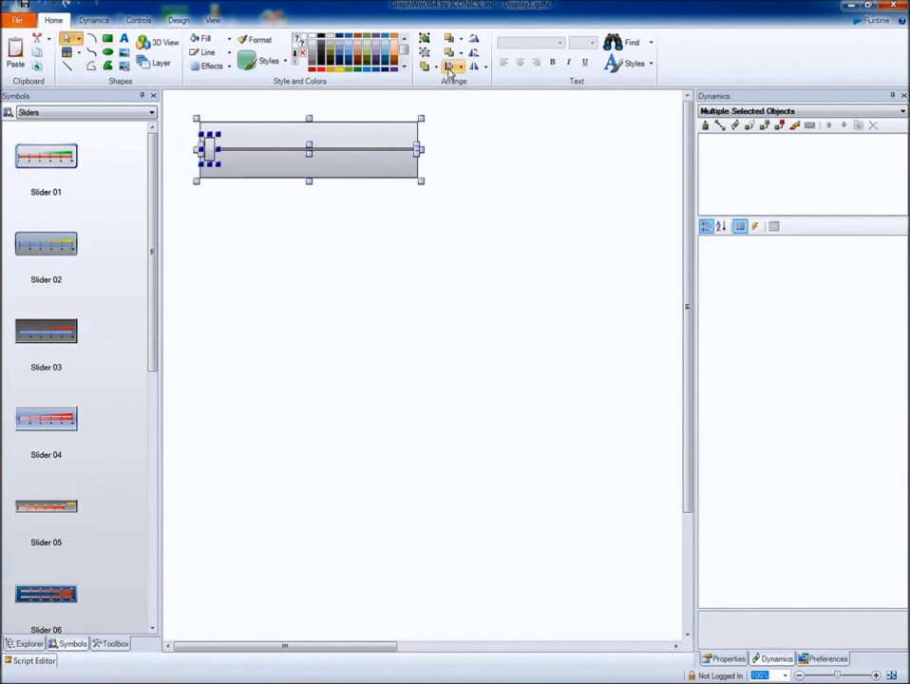
{"action": "left_click", "coordinate": [449, 68]}
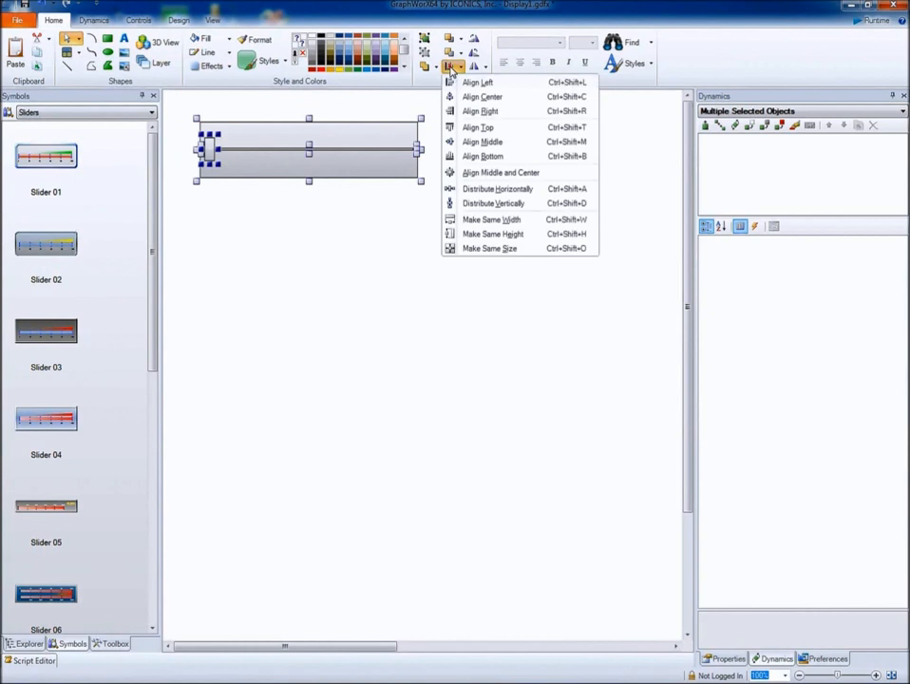
{"action": "left_click", "coordinate": [487, 147]}
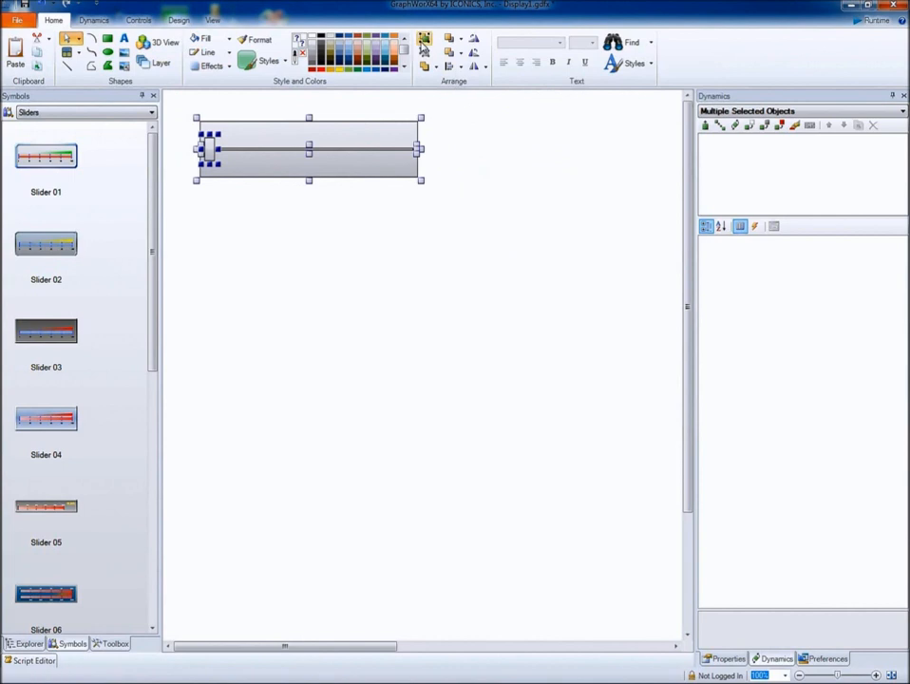
{"action": "left_click", "coordinate": [424, 39]}
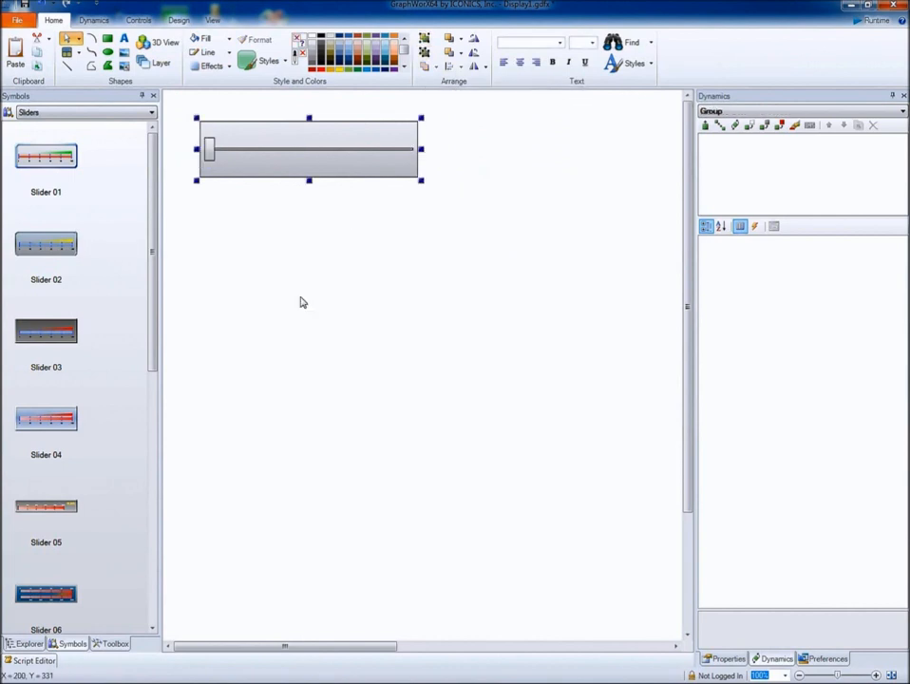
Add a Location dynamic to the handle rectangle inside the group, with its travel ending at the right end of the track
{"action": "left_click", "coordinate": [21, 644]}
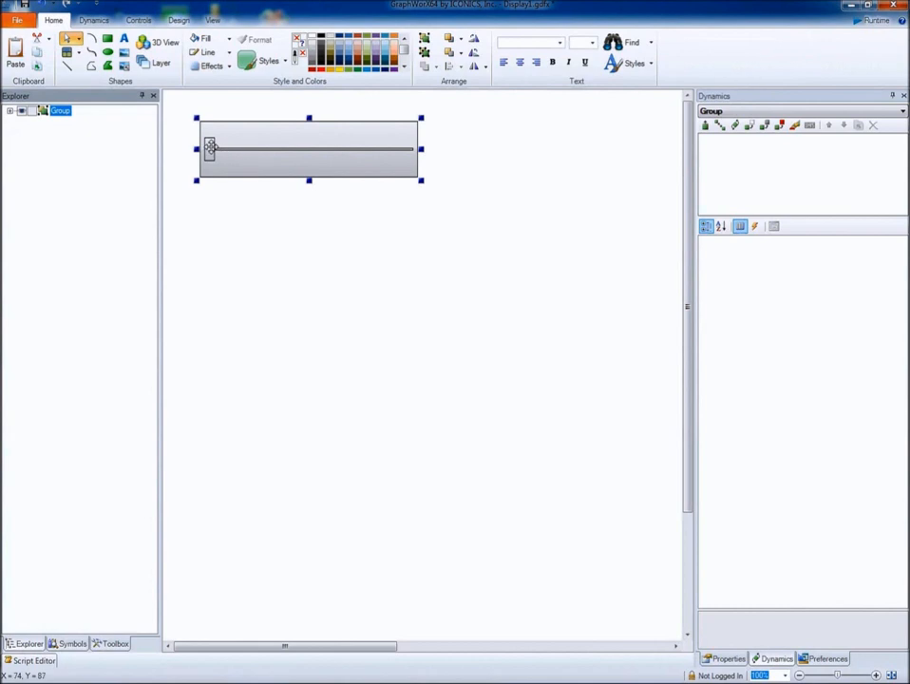
{"action": "double_click", "coordinate": [210, 147]}
{"action": "left_click", "coordinate": [210, 147]}
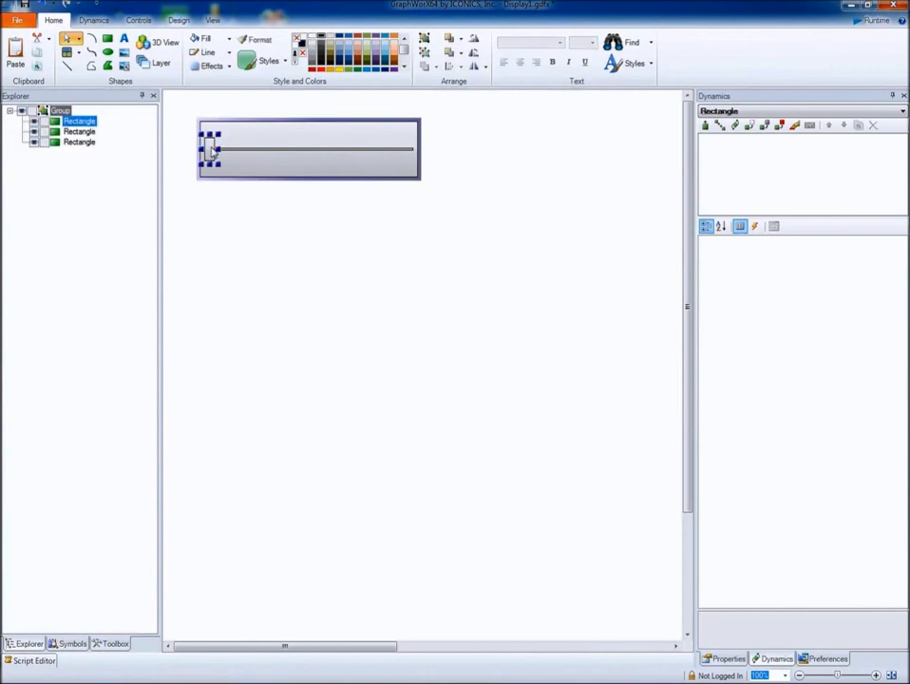
{"action": "left_click", "coordinate": [91, 22]}
{"action": "left_click", "coordinate": [249, 43]}
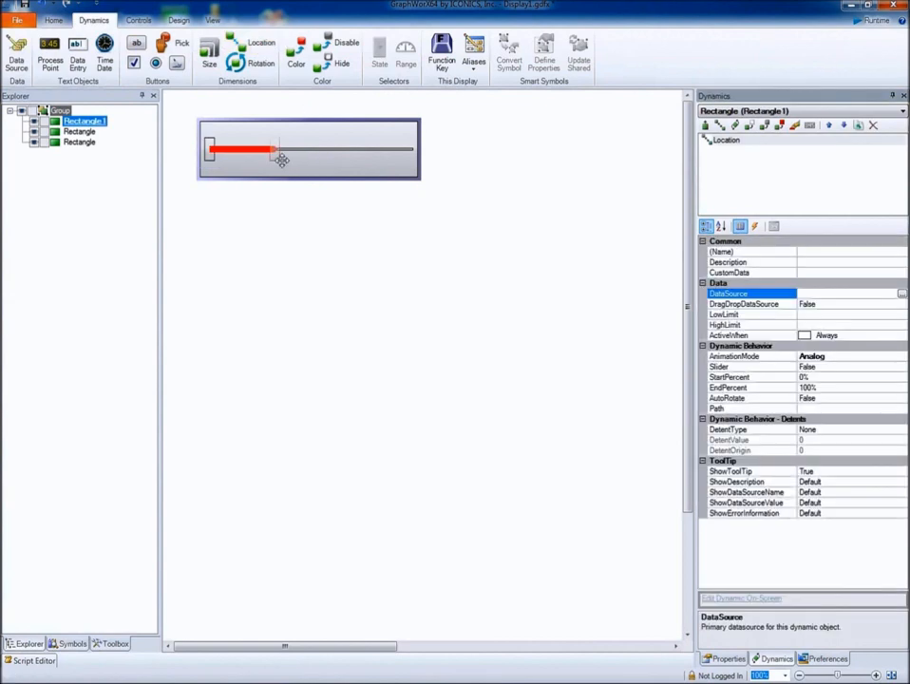
{"action": "left_click_drag", "start_coordinate": [275, 155], "coordinate": [411, 158]}
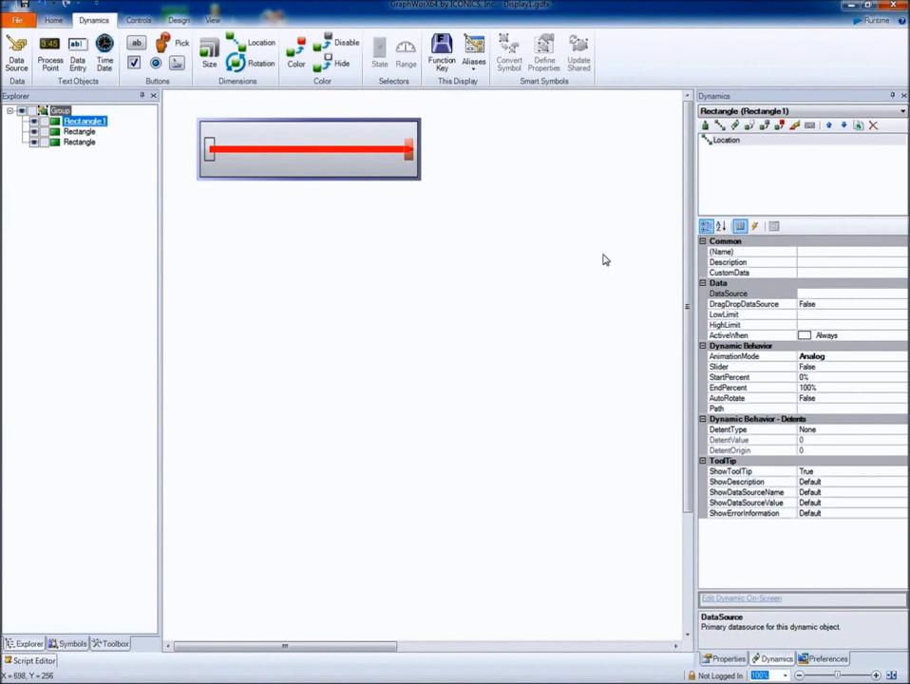
Set the Location dynamic's data source to a new local simulation variable named var
{"action": "left_click", "coordinate": [862, 292]}
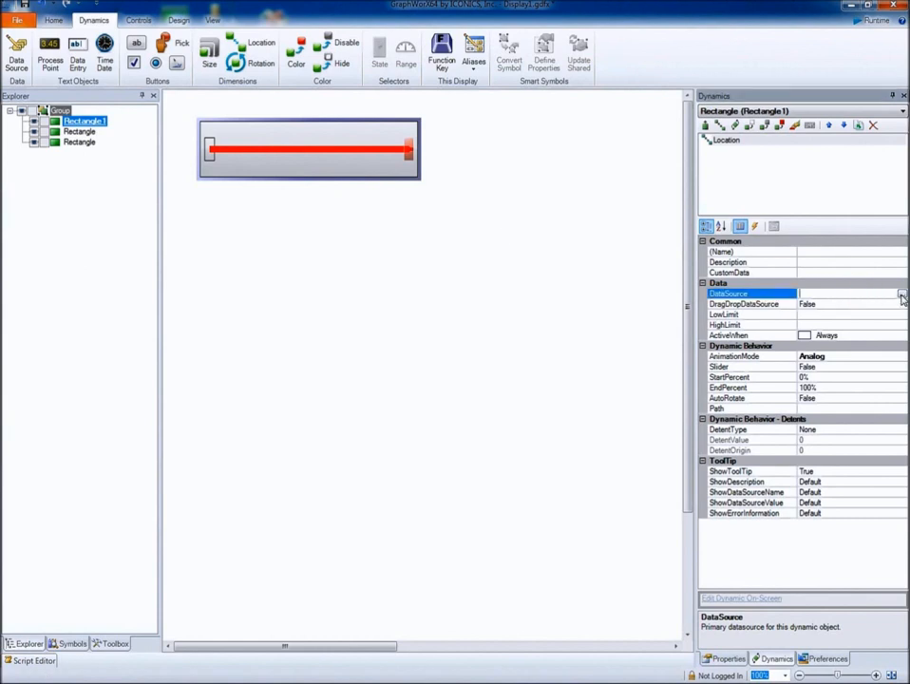
{"action": "left_click", "coordinate": [900, 295]}
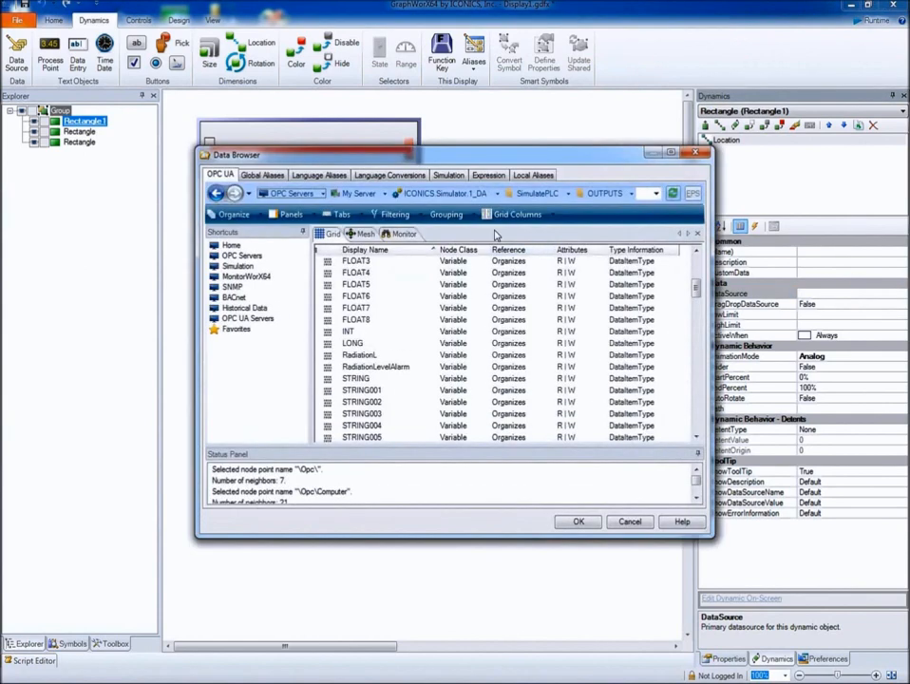
{"action": "left_click", "coordinate": [448, 175]}
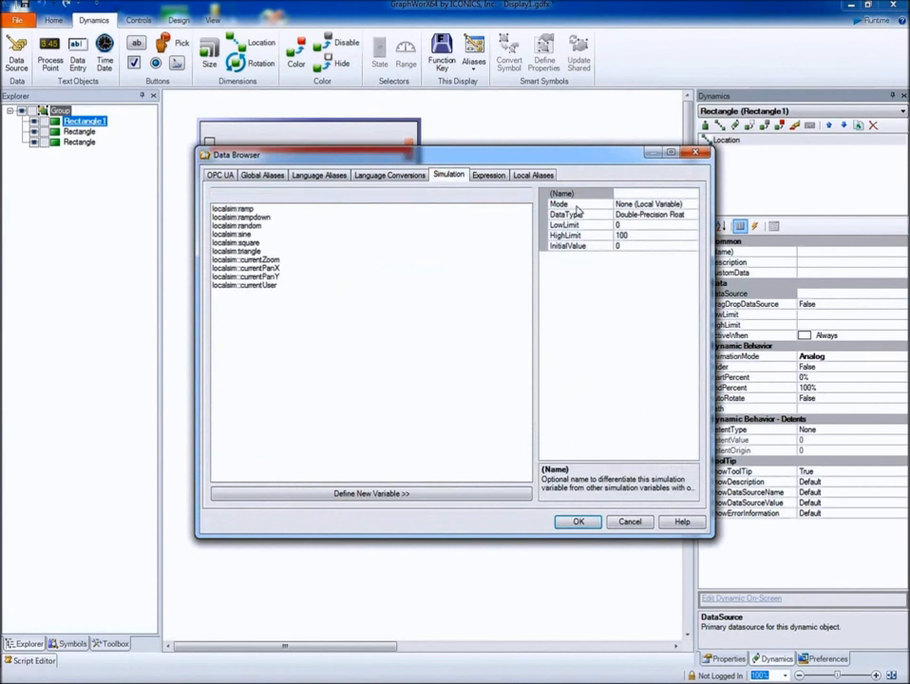
{"action": "left_click", "coordinate": [626, 193]}
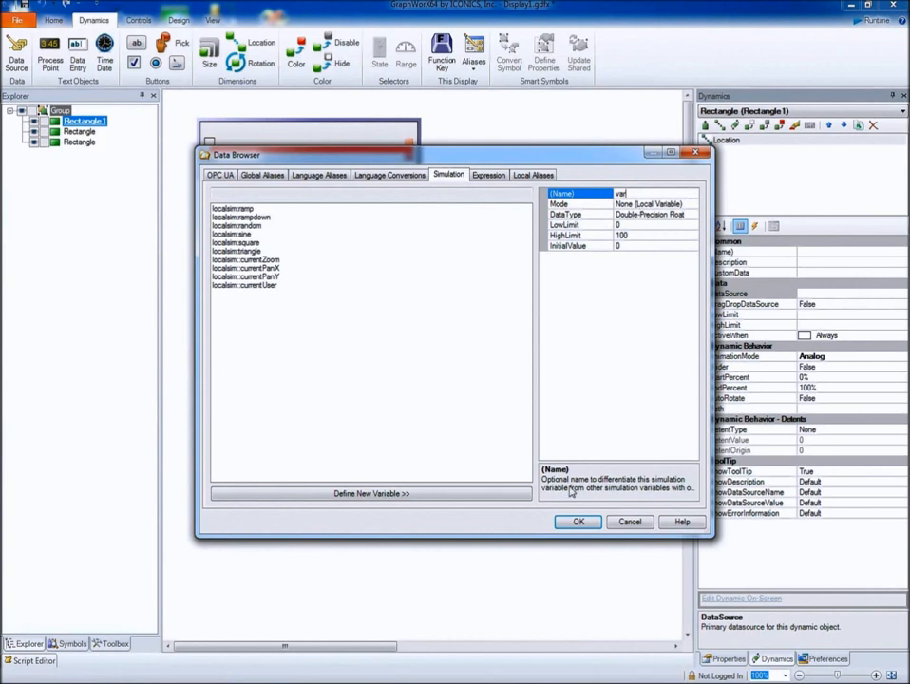
{"action": "left_click", "coordinate": [578, 522]}
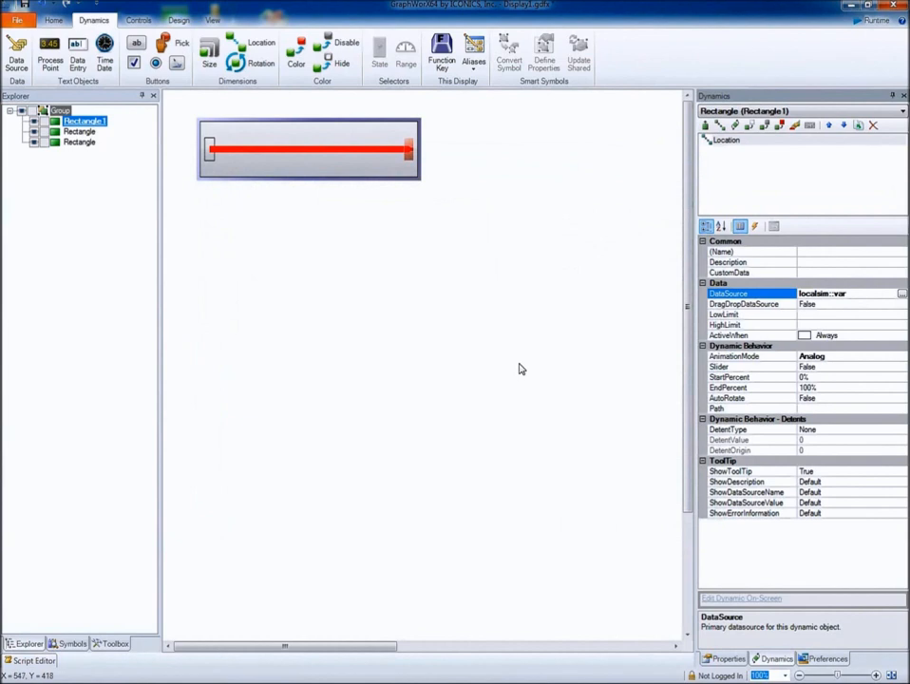
Set the Location dynamic's Slider option to True and leave group editing
{"action": "left_click", "coordinate": [739, 368]}
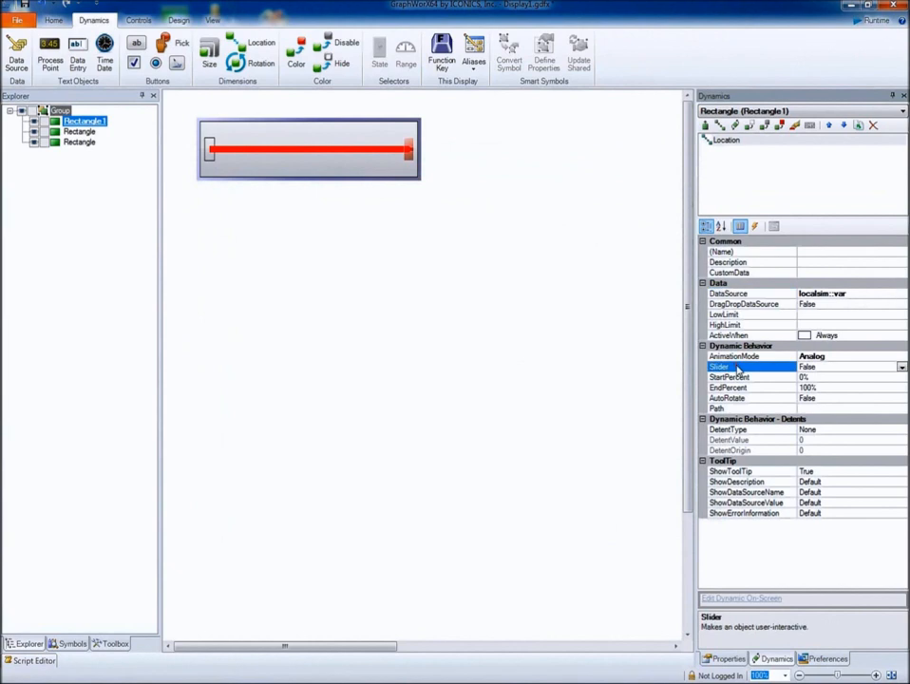
{"action": "double_click", "coordinate": [738, 368]}
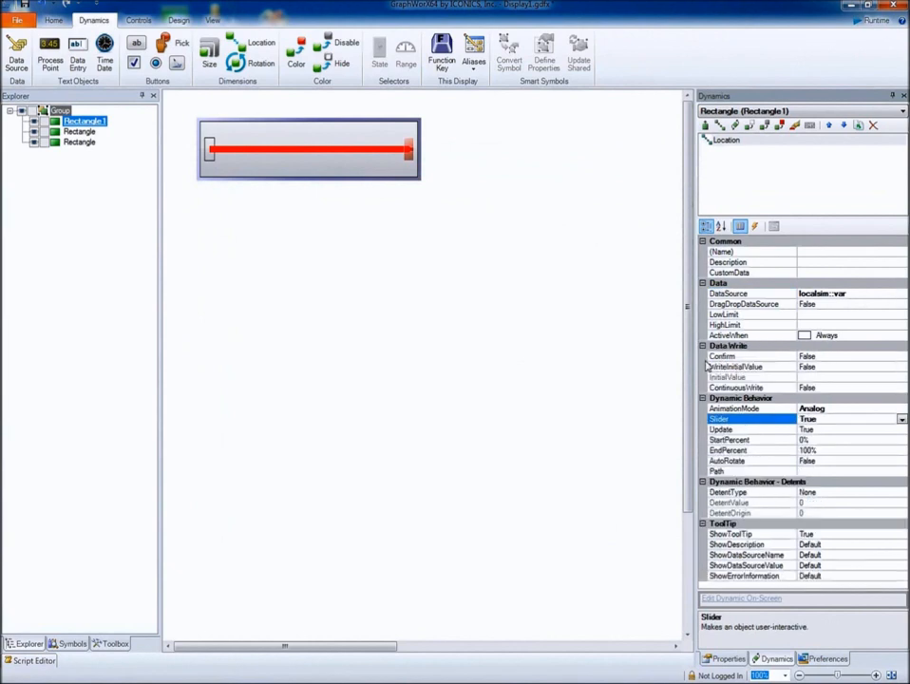
{"action": "left_click", "coordinate": [266, 200]}
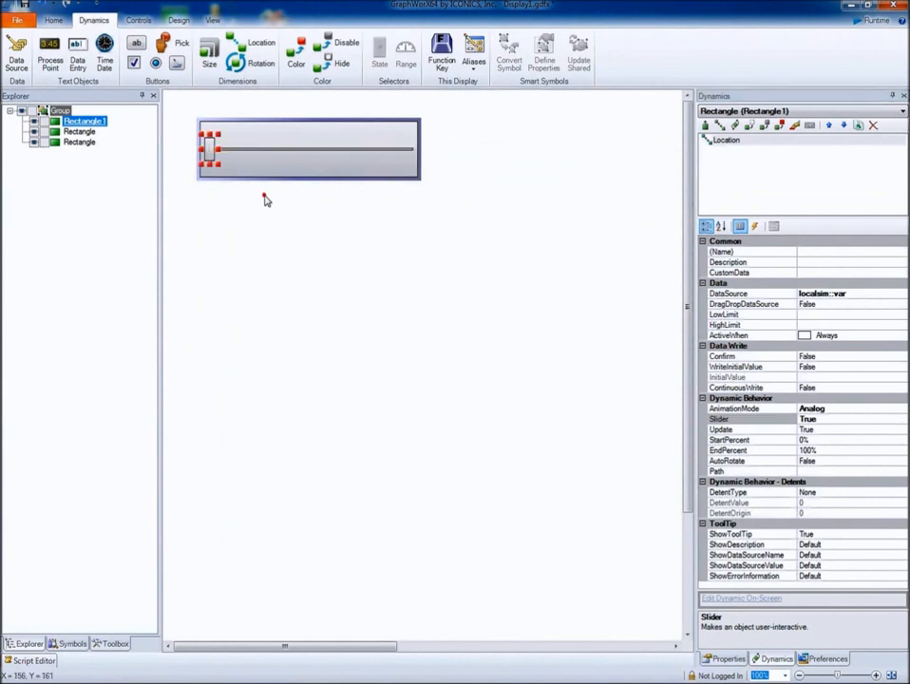
{"action": "left_click", "coordinate": [266, 200]}
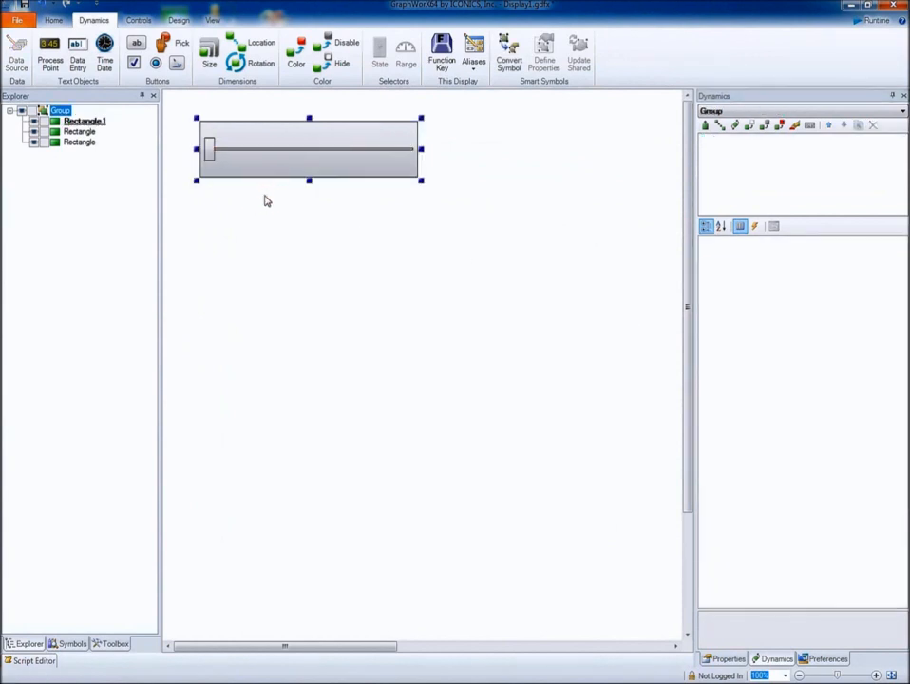
{"action": "left_click", "coordinate": [252, 192]}
Place a process point label below the slider group, using the simulation variable localsim::var as its data source
{"action": "left_click", "coordinate": [49, 57]}
{"action": "left_click", "coordinate": [291, 194]}
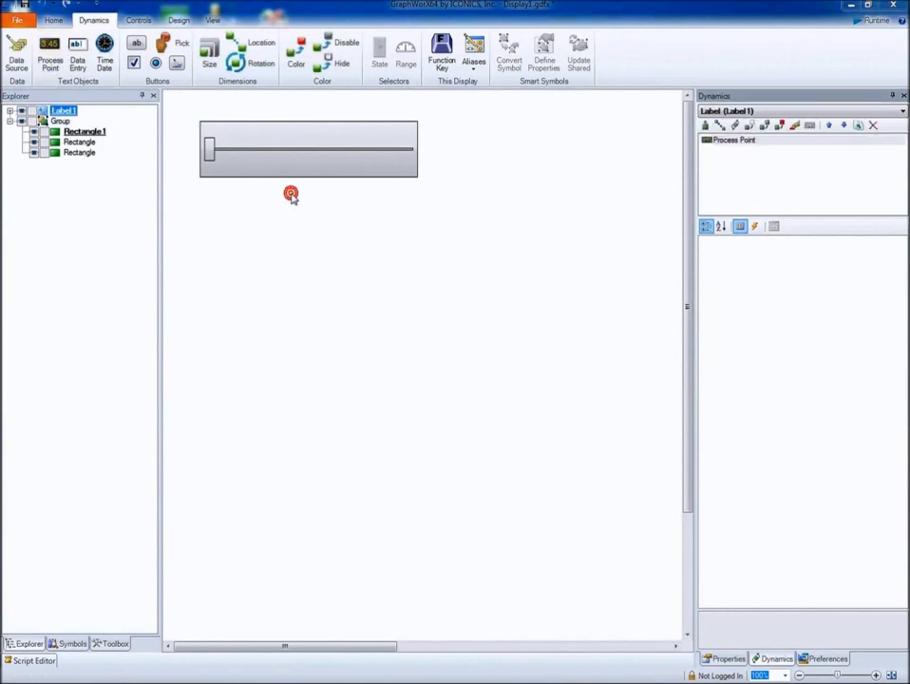
{"action": "left_click", "coordinate": [442, 175]}
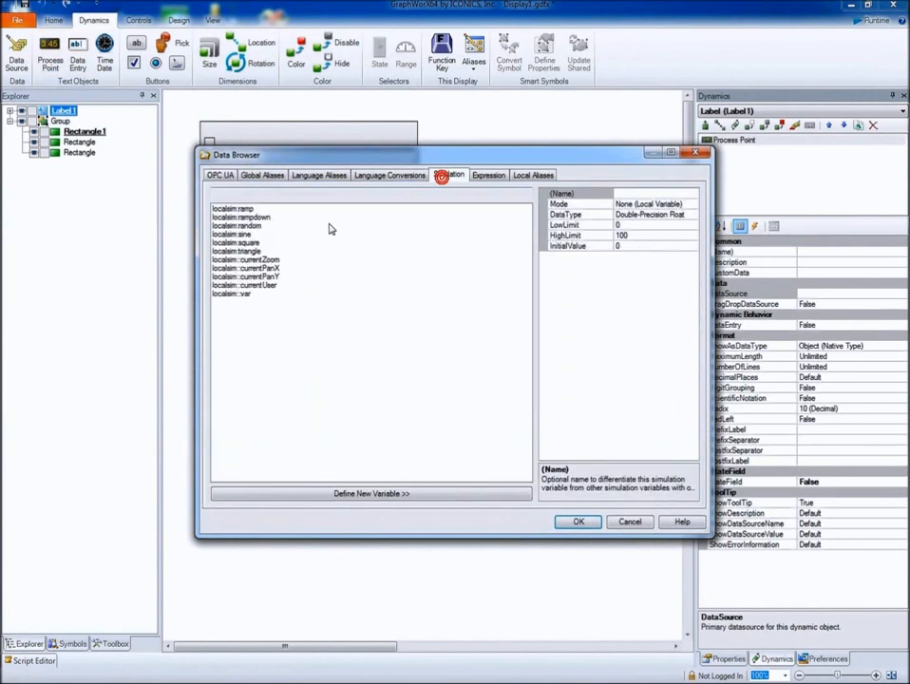
{"action": "left_click", "coordinate": [239, 295]}
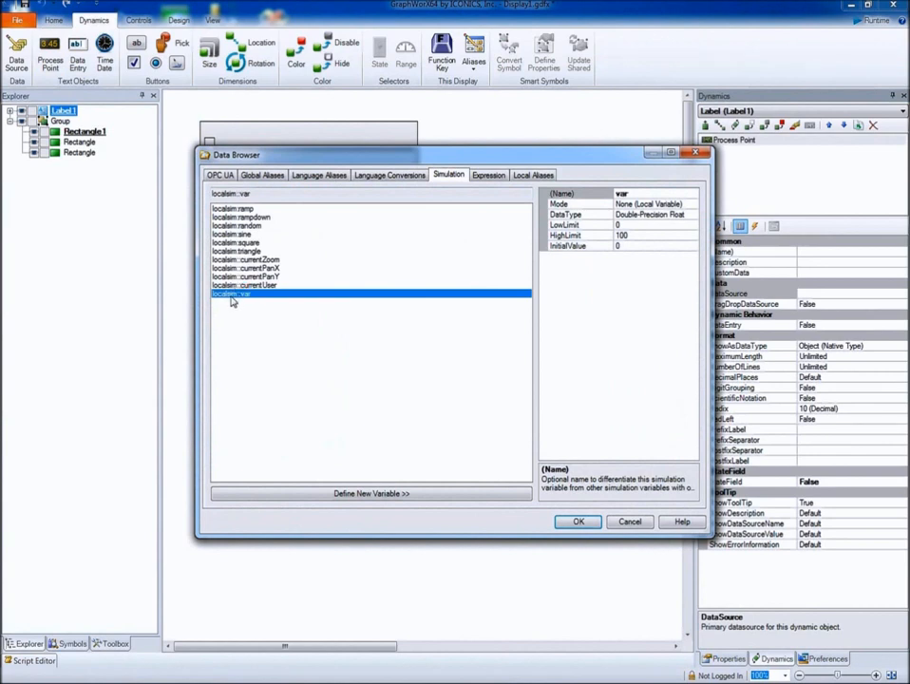
{"action": "left_click", "coordinate": [581, 523]}
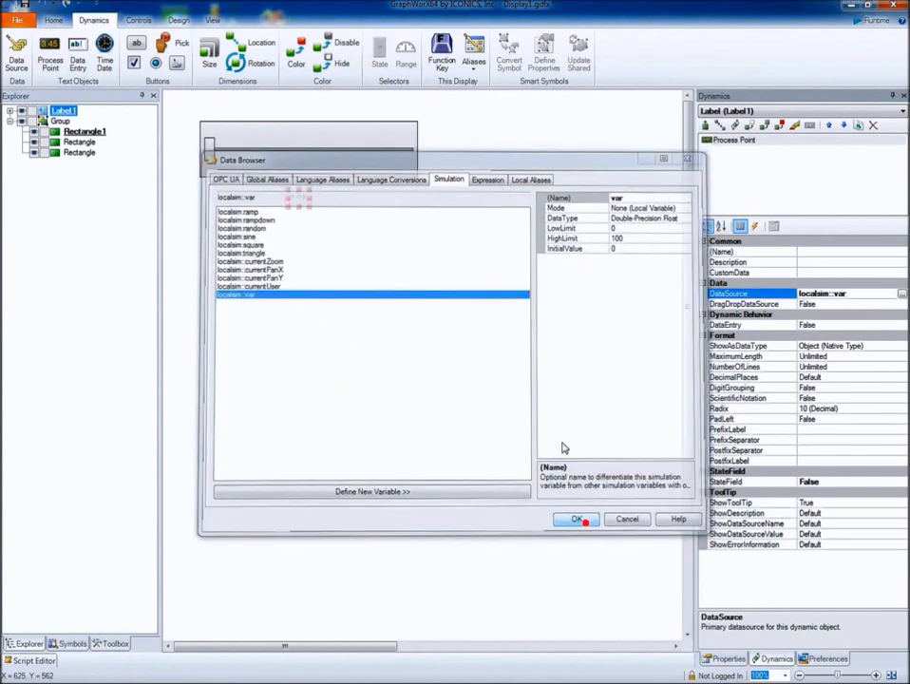
Test the slider in runtime mode by moving its handle along the track, and return to configuration mode
{"action": "left_click", "coordinate": [871, 22]}
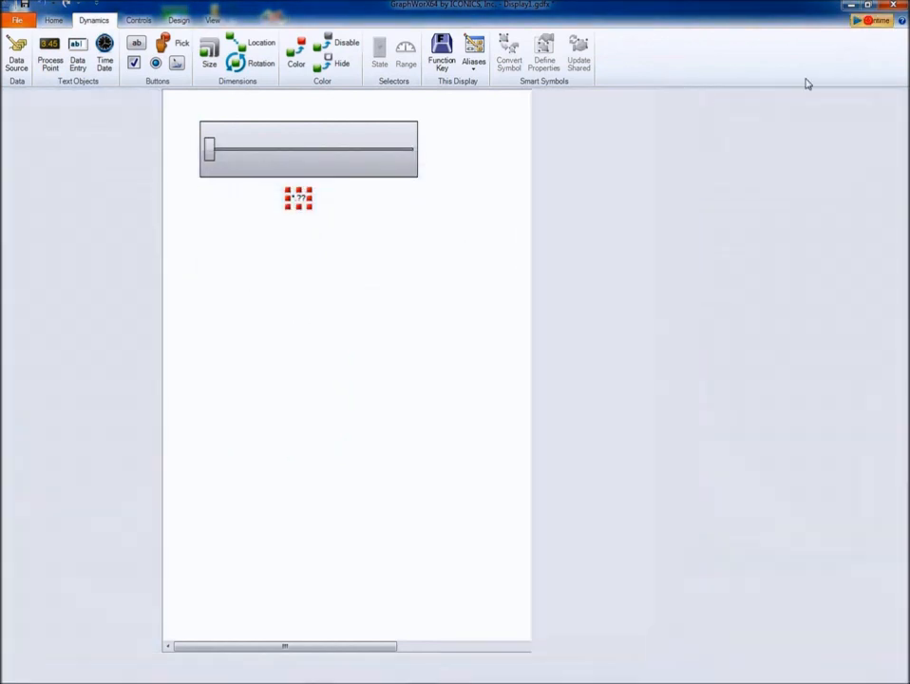
{"action": "left_click_drag", "start_coordinate": [46, 154], "coordinate": [107, 160]}
{"action": "left_click", "coordinate": [173, 159]}
{"action": "left_click_drag", "start_coordinate": [173, 160], "coordinate": [211, 153]}
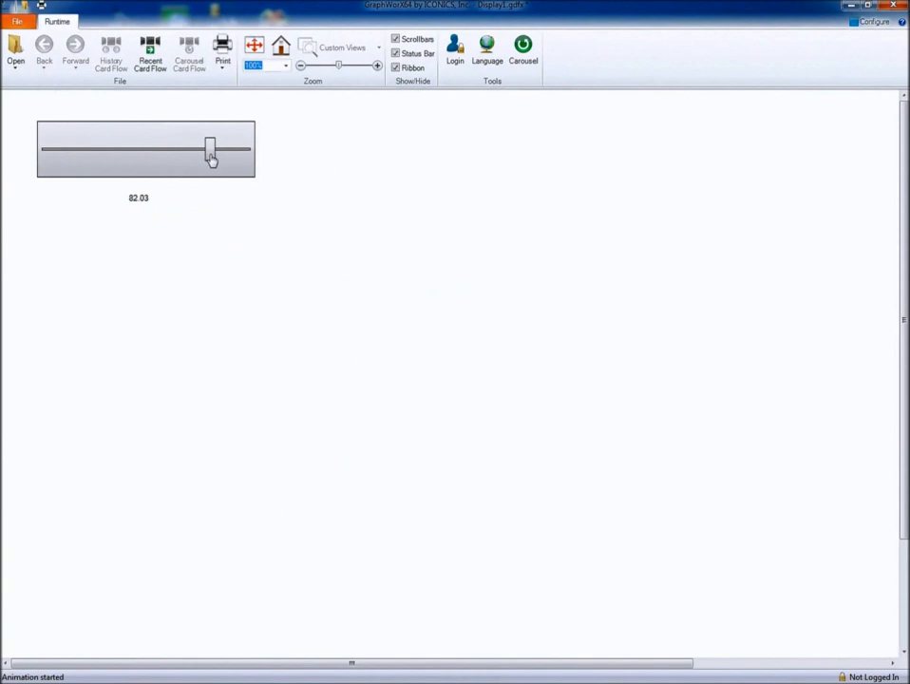
{"action": "left_click", "coordinate": [870, 23]}
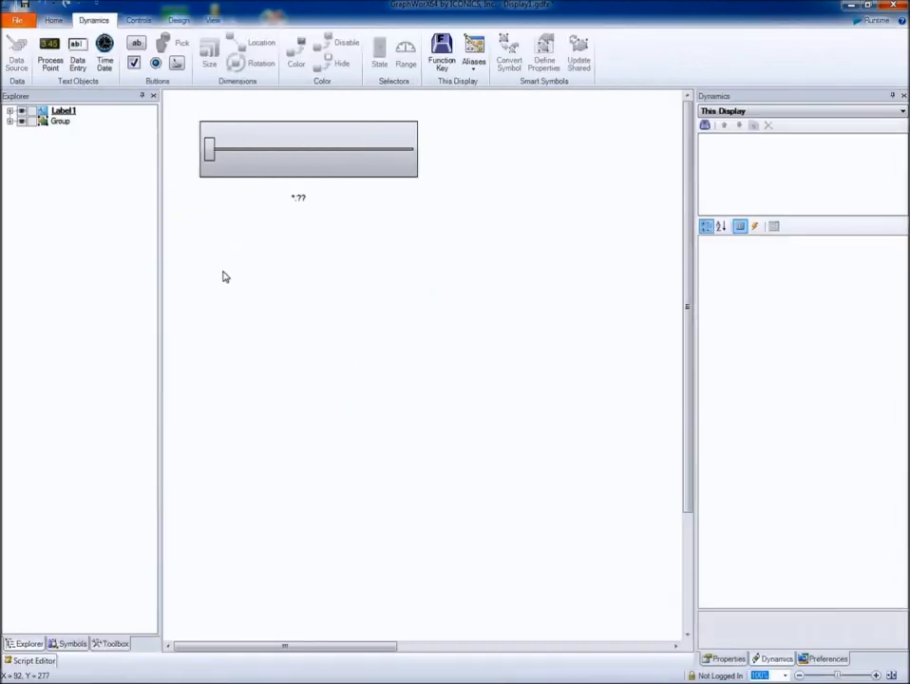
Round the corners of the background rectangle inside the slider group to a radius of about 6
{"action": "left_click", "coordinate": [297, 139]}
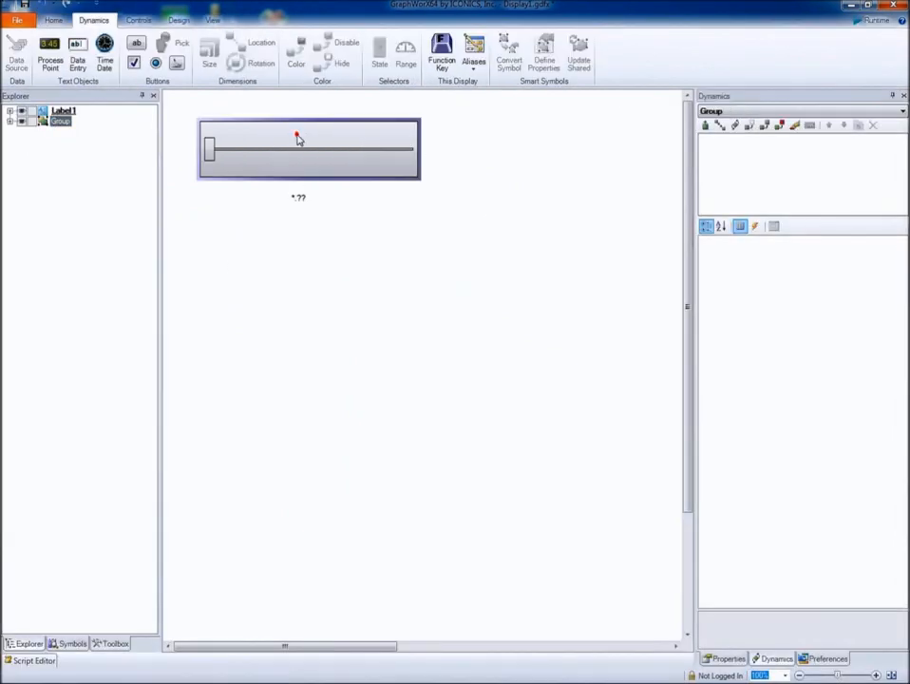
{"action": "left_click", "coordinate": [298, 139]}
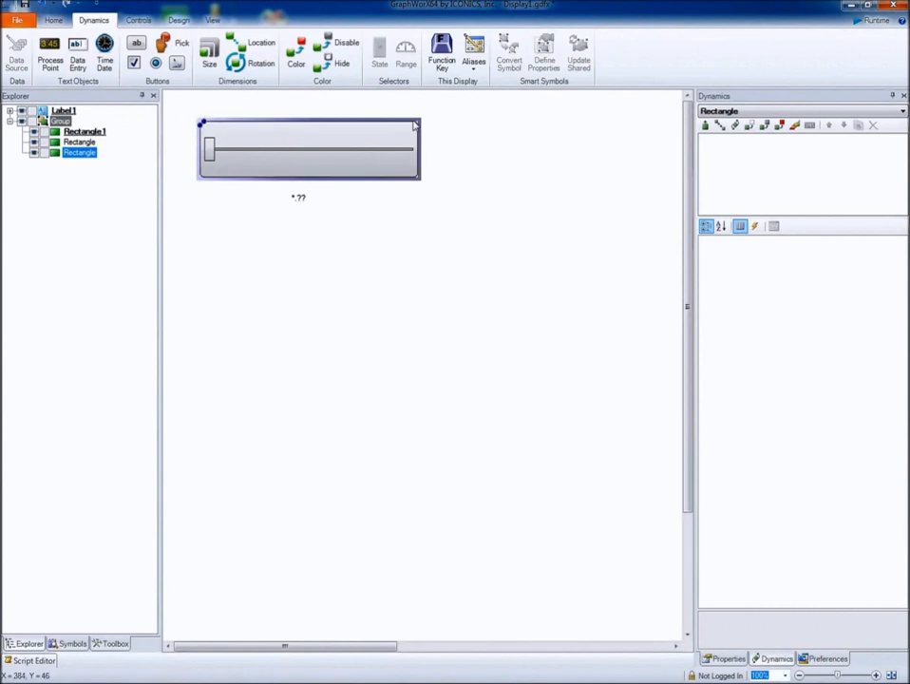
{"action": "left_click", "coordinate": [365, 117]}
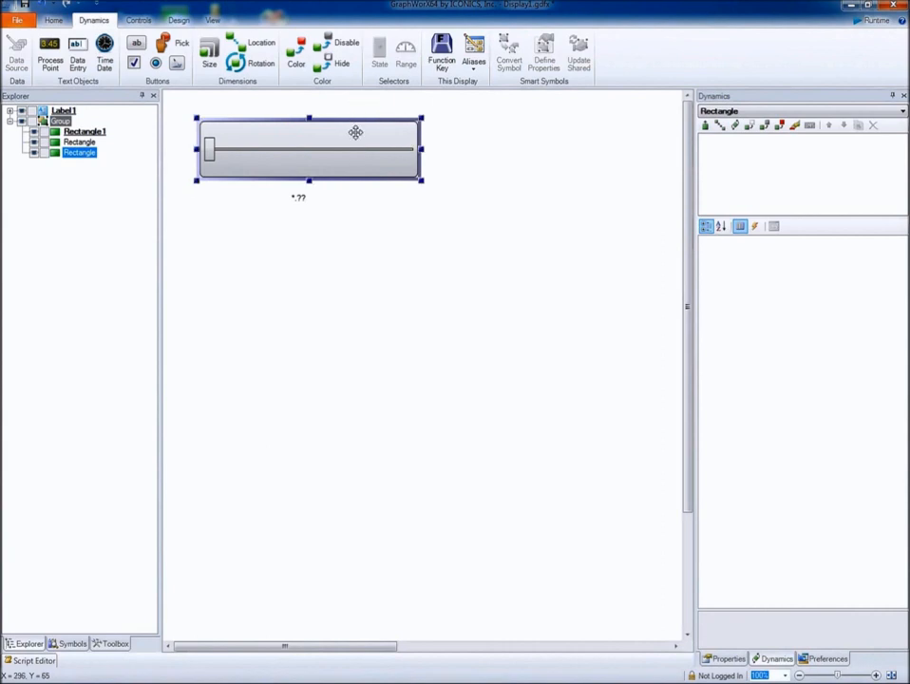
Fill the slider's background rectangle with the predefined aqua glass horizontal gradient
{"action": "left_click", "coordinate": [725, 658]}
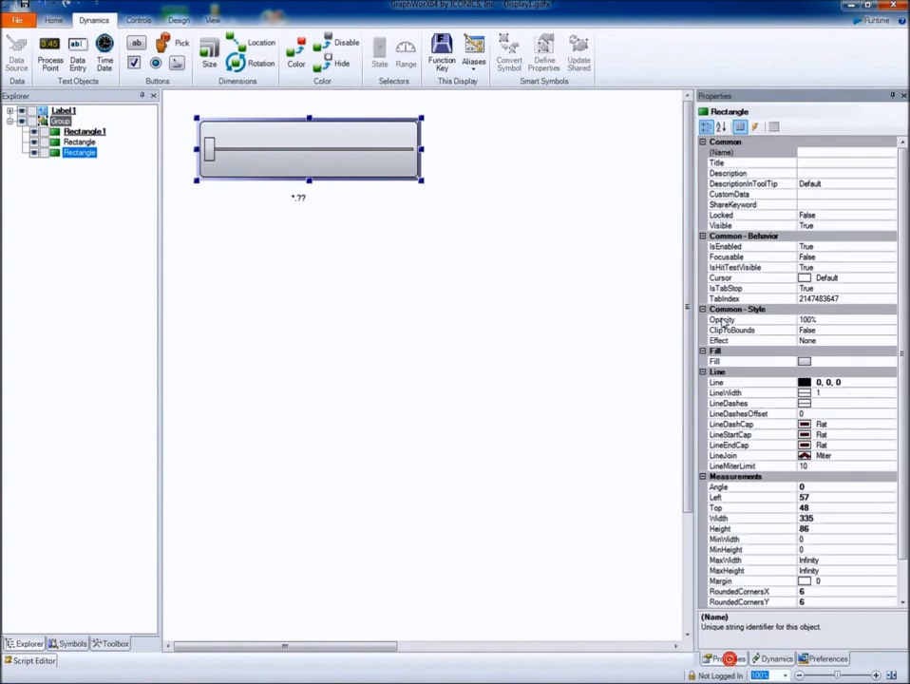
{"action": "left_click", "coordinate": [868, 361]}
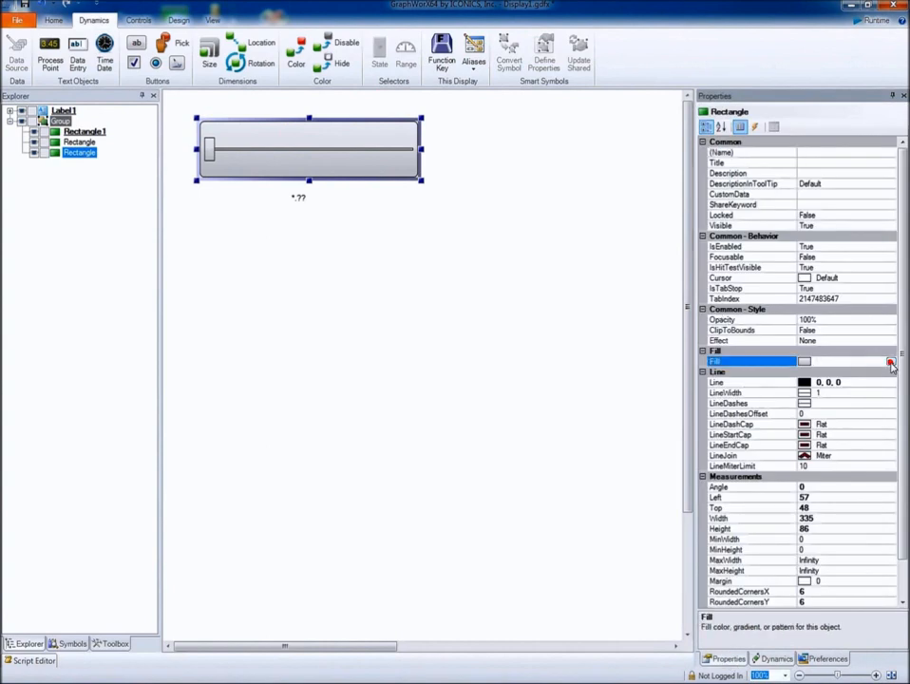
{"action": "left_click", "coordinate": [890, 362]}
{"action": "left_click", "coordinate": [840, 268]}
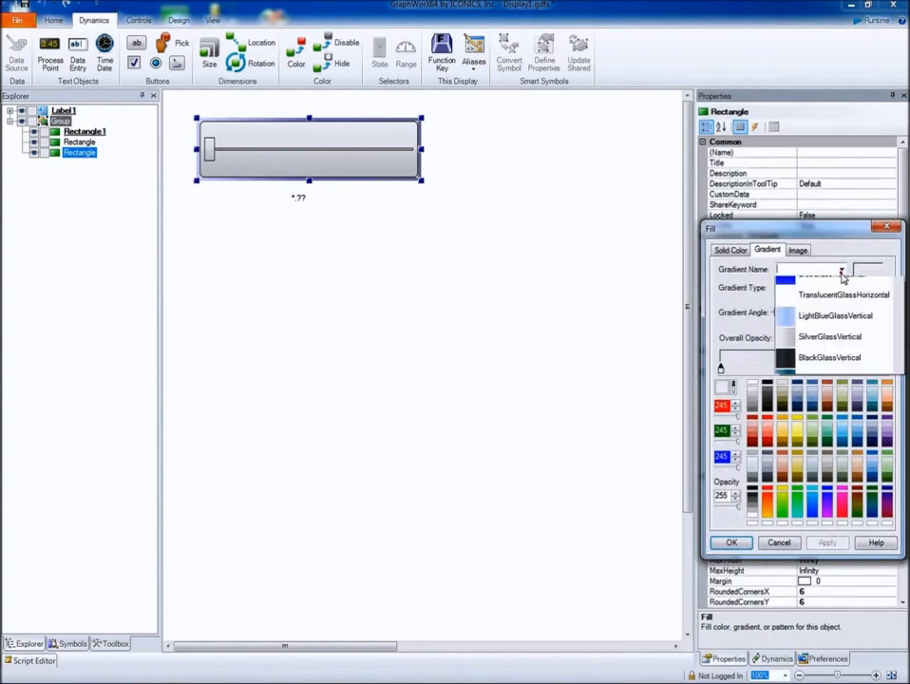
{"action": "left_click", "coordinate": [837, 349]}
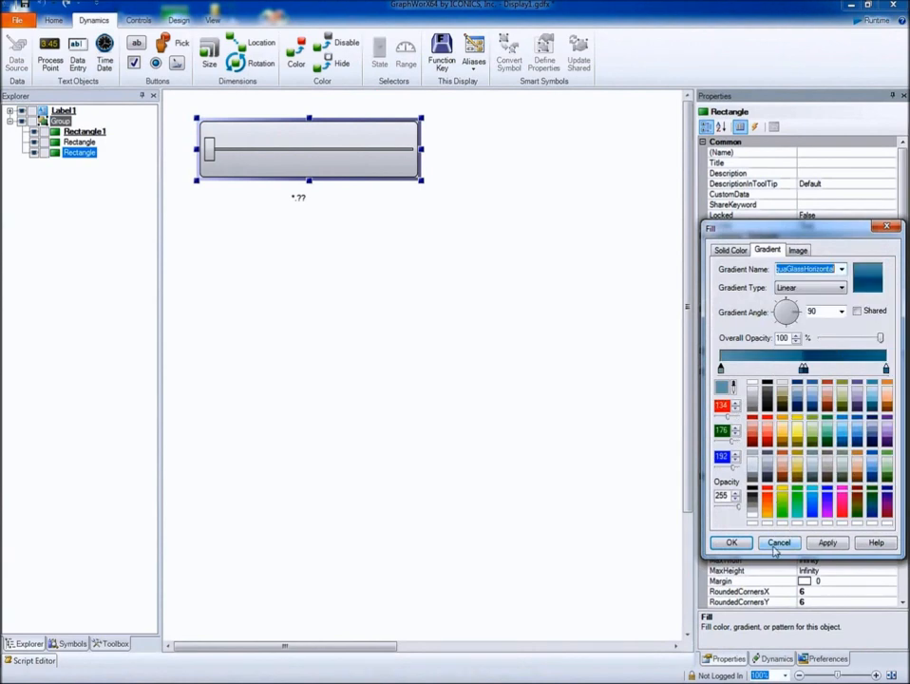
{"action": "left_click", "coordinate": [726, 542]}
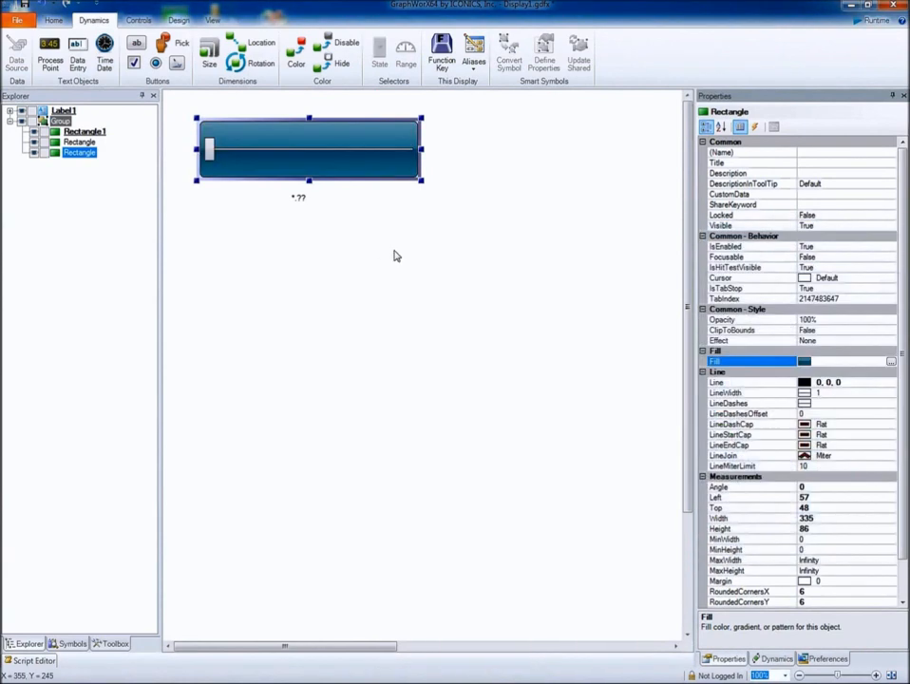
Fill the slider's handle rectangle with the near-black solid color 12, 12, 12
{"action": "left_click", "coordinate": [209, 149]}
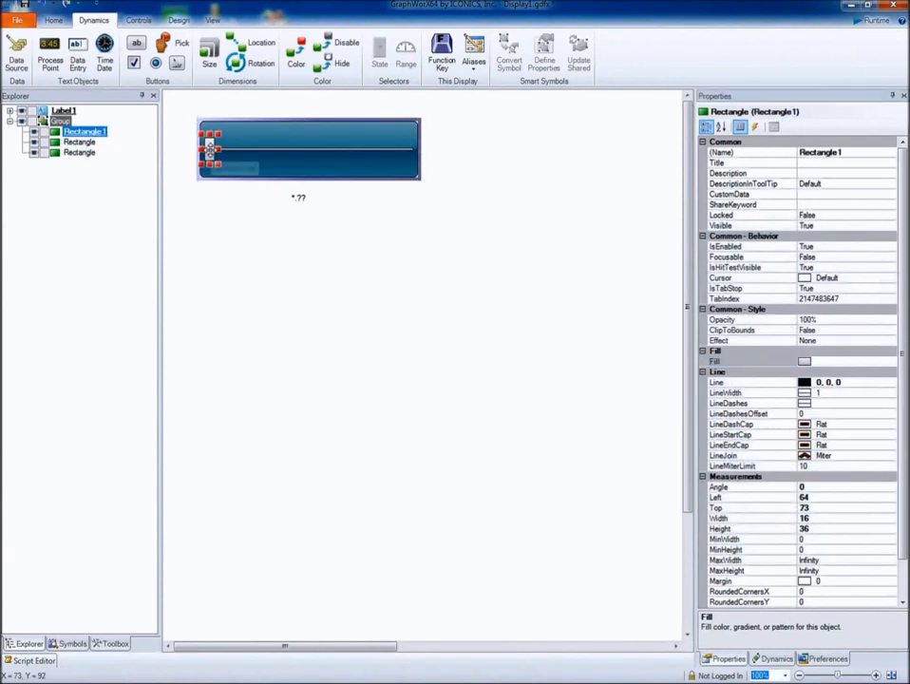
{"action": "left_click", "coordinate": [888, 365]}
{"action": "left_click", "coordinate": [888, 362]}
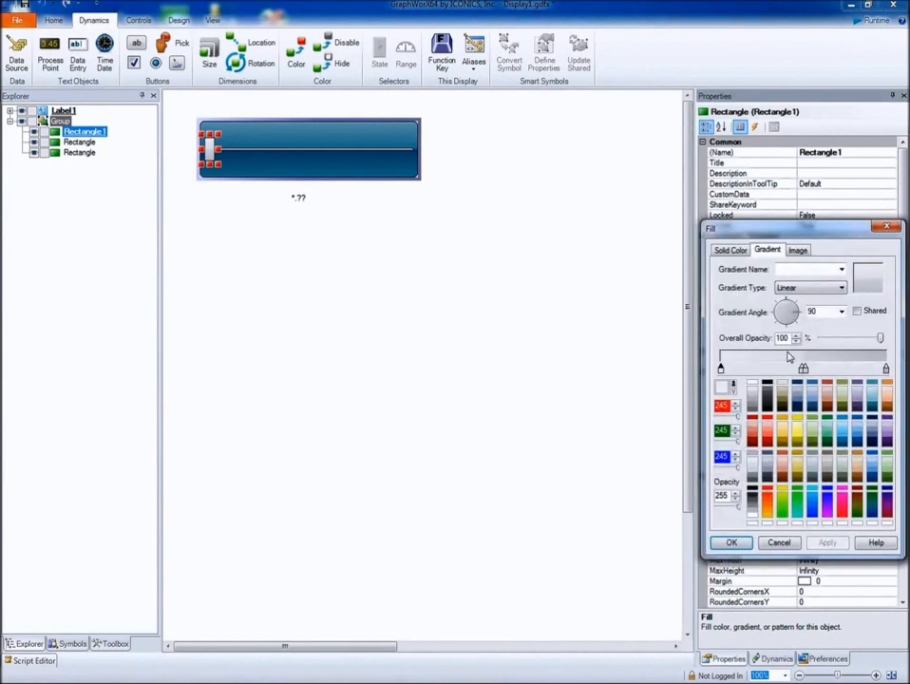
{"action": "left_click", "coordinate": [737, 250]}
{"action": "left_click", "coordinate": [767, 317]}
{"action": "left_click", "coordinate": [740, 543]}
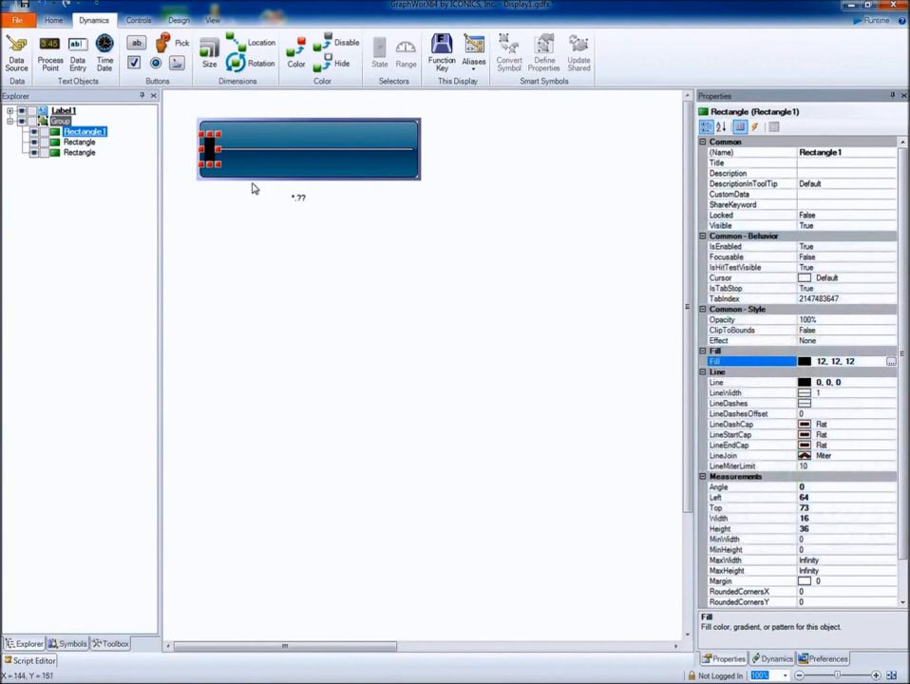
Round the corners of the slider's handle rectangle slightly and leave group editing
{"action": "double_click", "coordinate": [211, 148]}
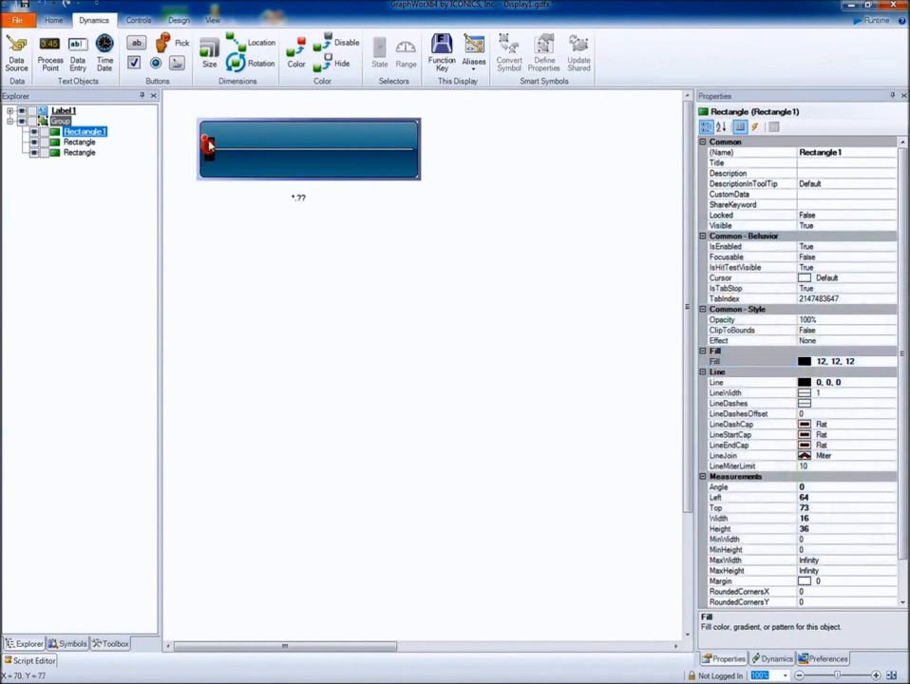
{"action": "left_click_drag", "start_coordinate": [204, 139], "coordinate": [224, 159]}
{"action": "left_click_drag", "start_coordinate": [206, 139], "coordinate": [208, 143]}
{"action": "left_click", "coordinate": [237, 201]}
{"action": "left_click", "coordinate": [237, 201]}
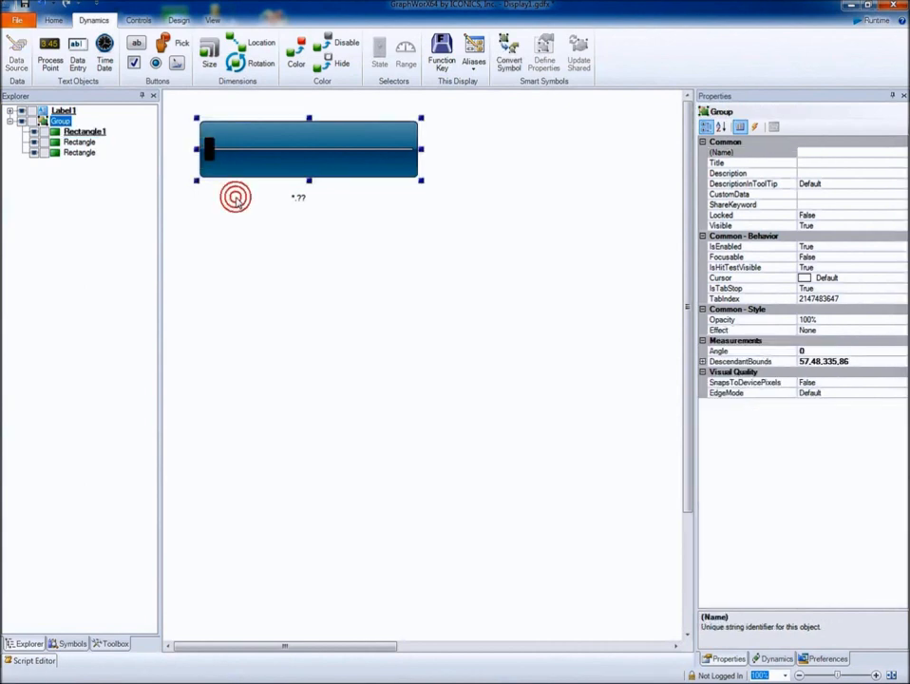
Cut the process point label, paste it into the slider group, and place it beneath the track at about 198, 113
{"action": "left_click", "coordinate": [299, 199]}
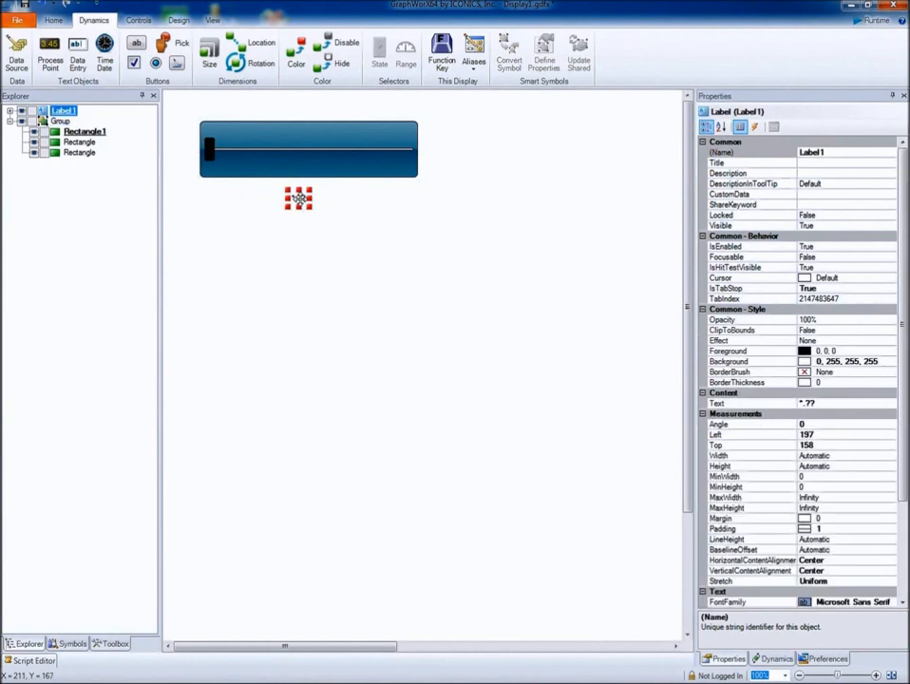
{"action": "key", "text": "Delete"}
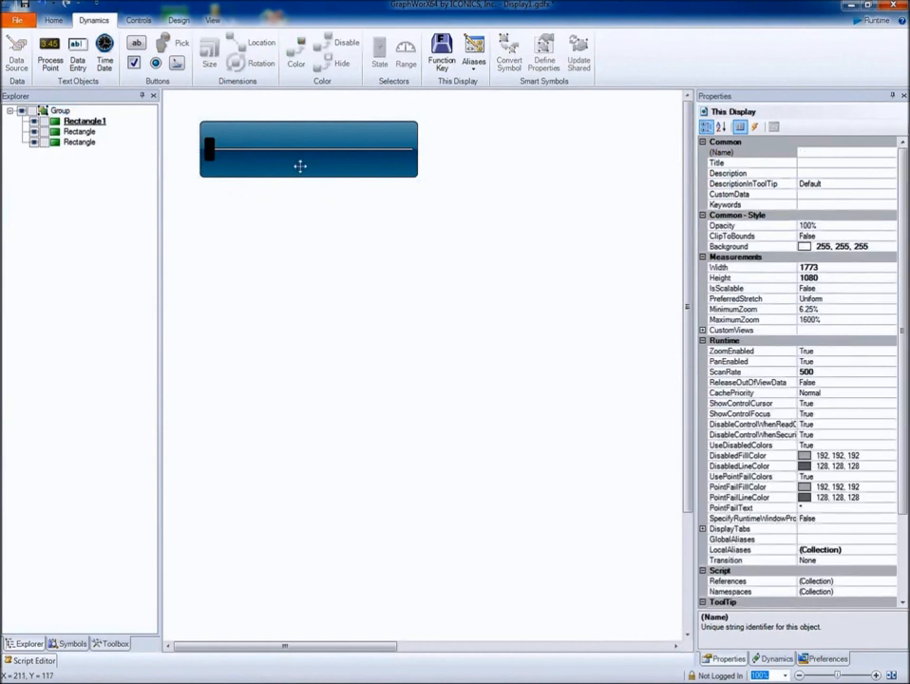
{"action": "left_click", "coordinate": [301, 169]}
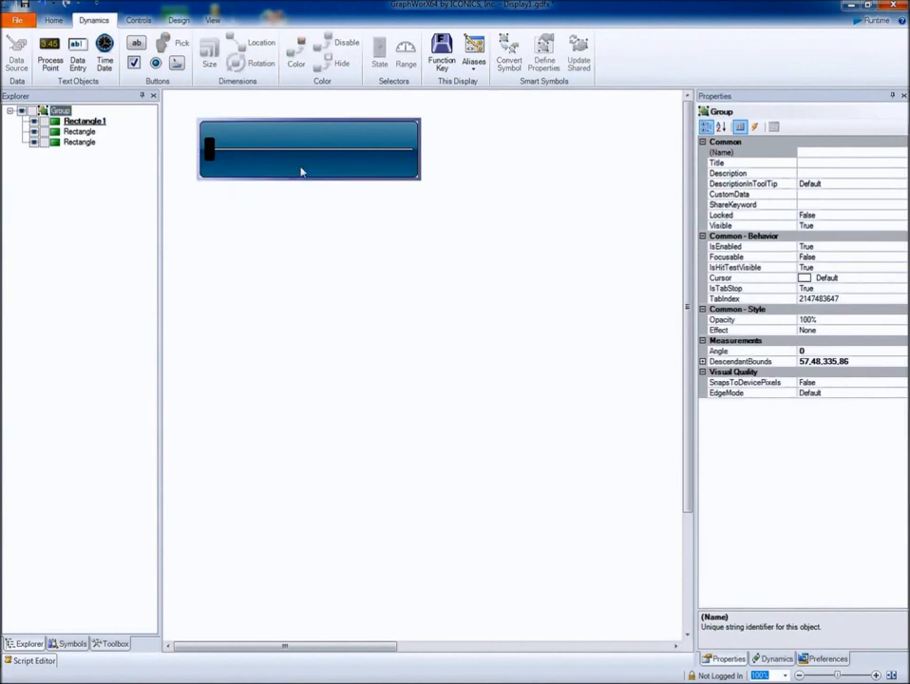
{"action": "key", "text": "ctrl+v"}
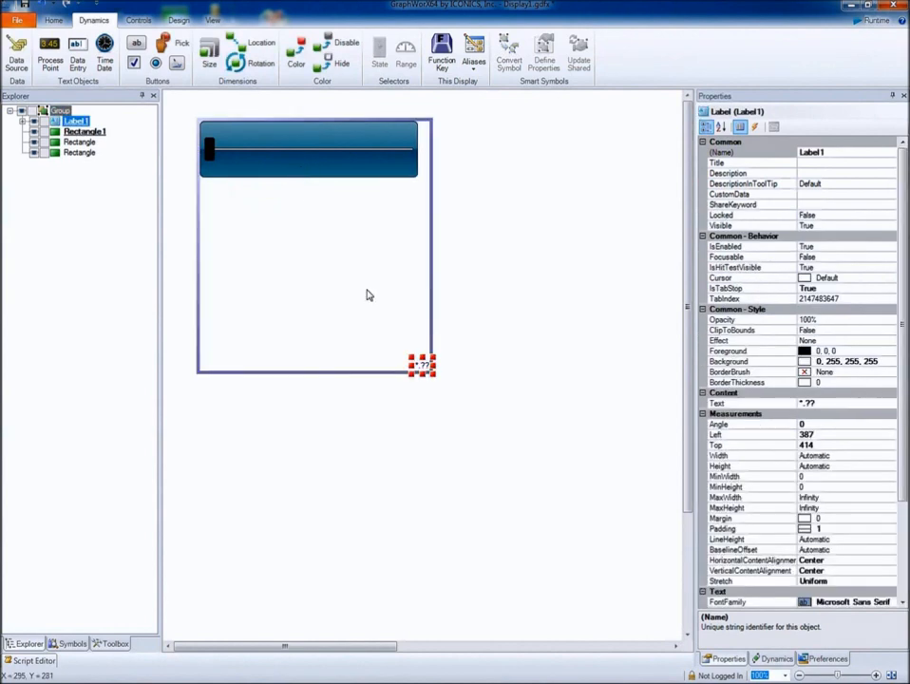
{"action": "left_click", "coordinate": [300, 168]}
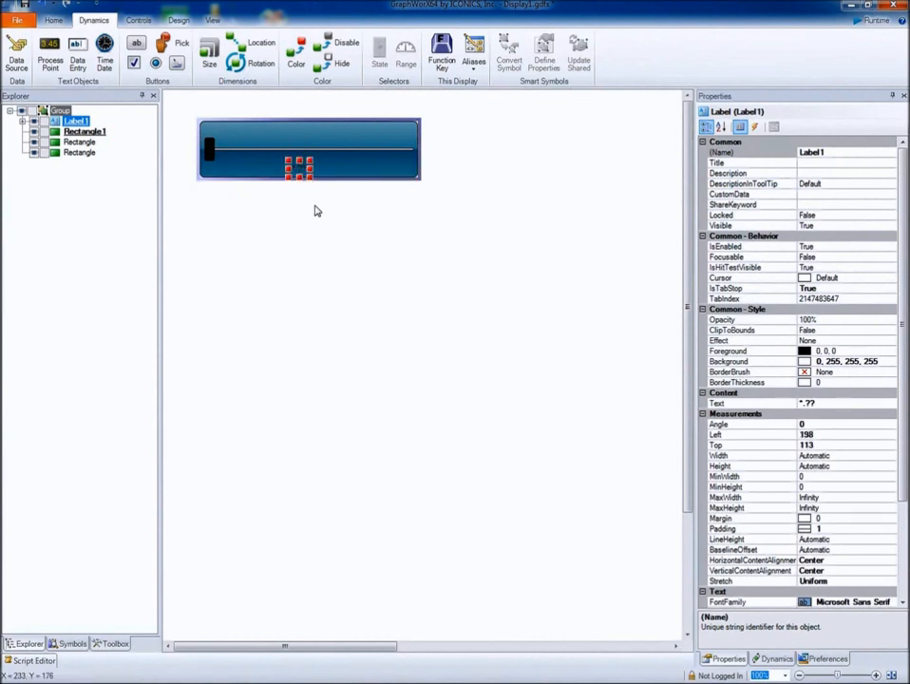
Center the process point label horizontally on the background rectangle inside the group and leave group editing
{"action": "left_click", "coordinate": [308, 134], "text": "ctrl"}
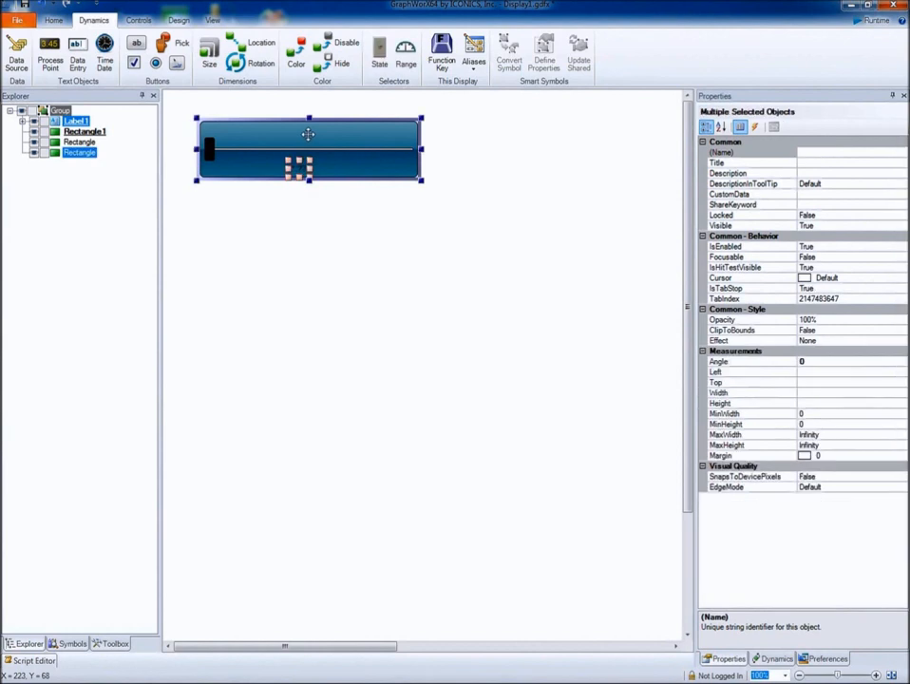
{"action": "left_click", "coordinate": [53, 20]}
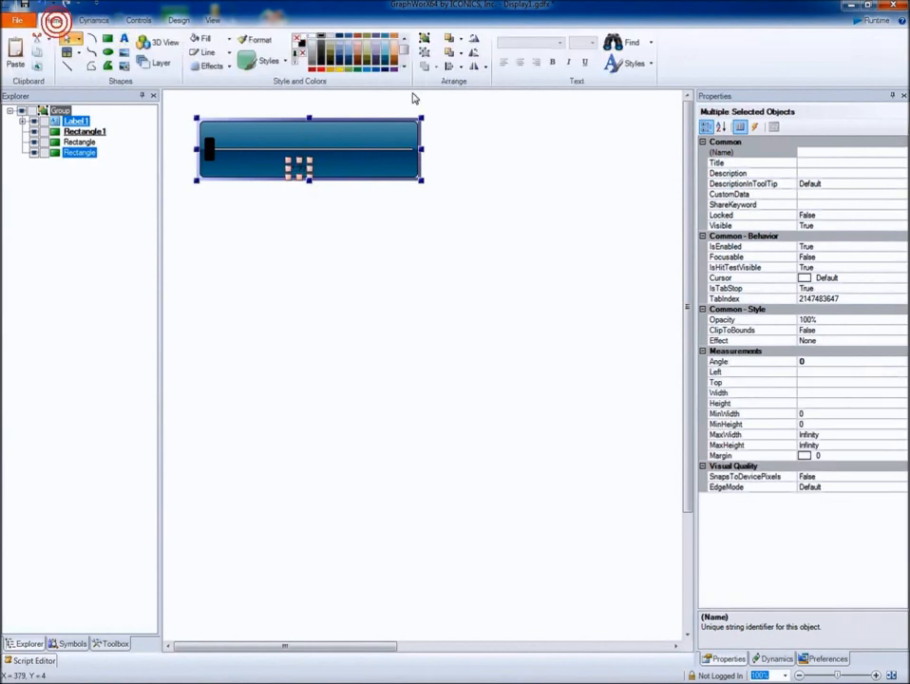
{"action": "left_click", "coordinate": [444, 68]}
{"action": "left_click", "coordinate": [465, 93]}
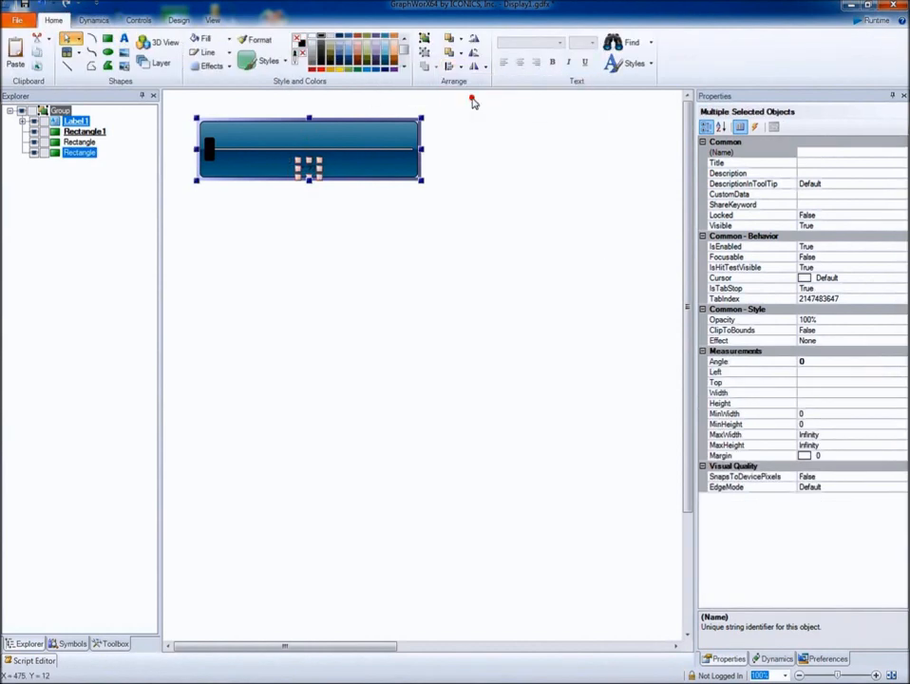
{"action": "left_click", "coordinate": [328, 204]}
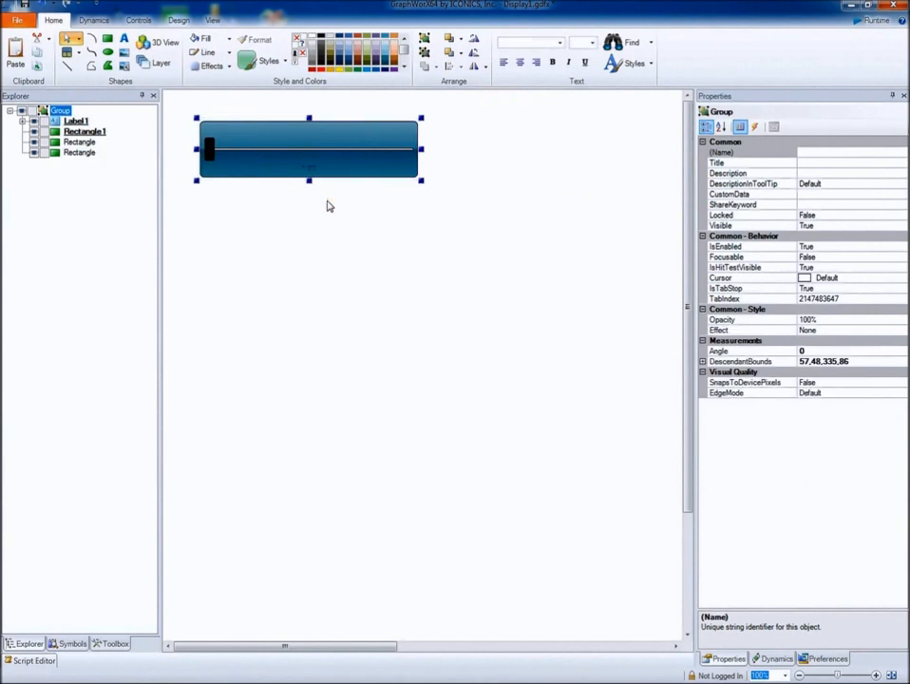
{"action": "left_click", "coordinate": [326, 202]}
Test the restyled slider in runtime mode by moving its handle, and return to configuration mode
{"action": "left_click", "coordinate": [871, 20]}
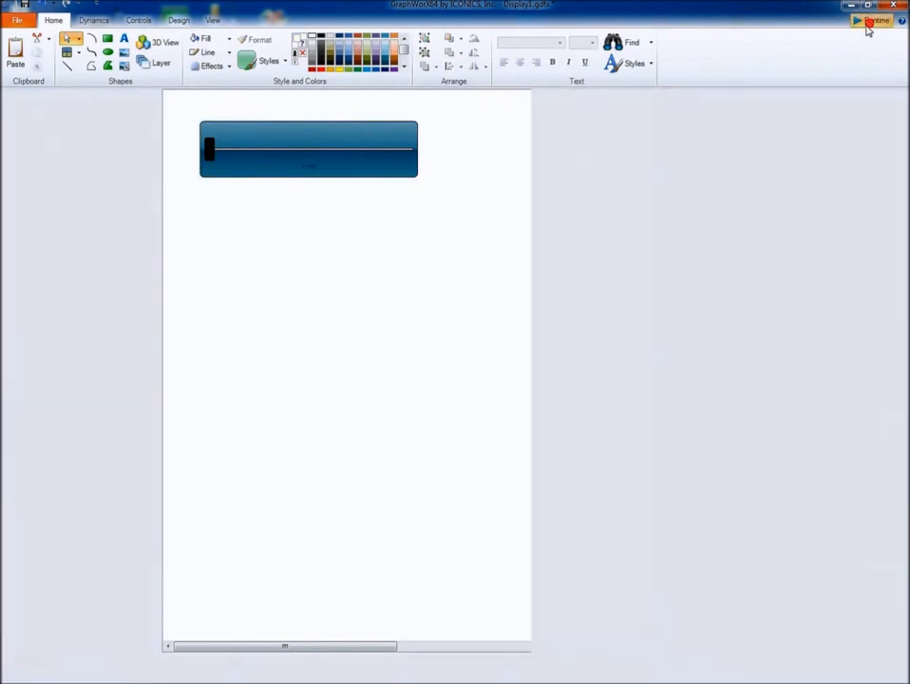
{"action": "left_click_drag", "start_coordinate": [50, 155], "coordinate": [99, 157]}
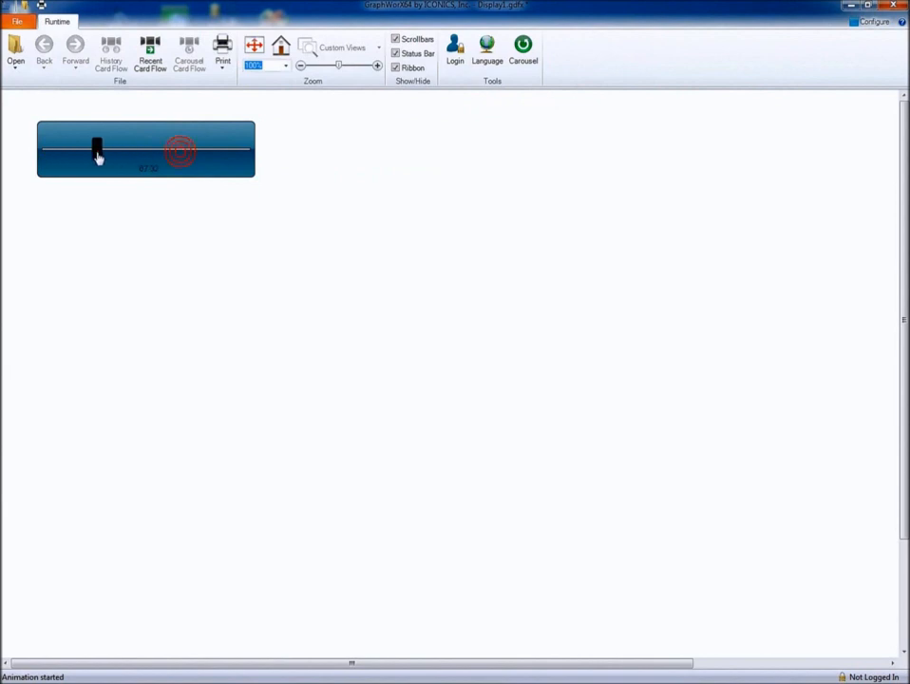
{"action": "left_click", "coordinate": [871, 21]}
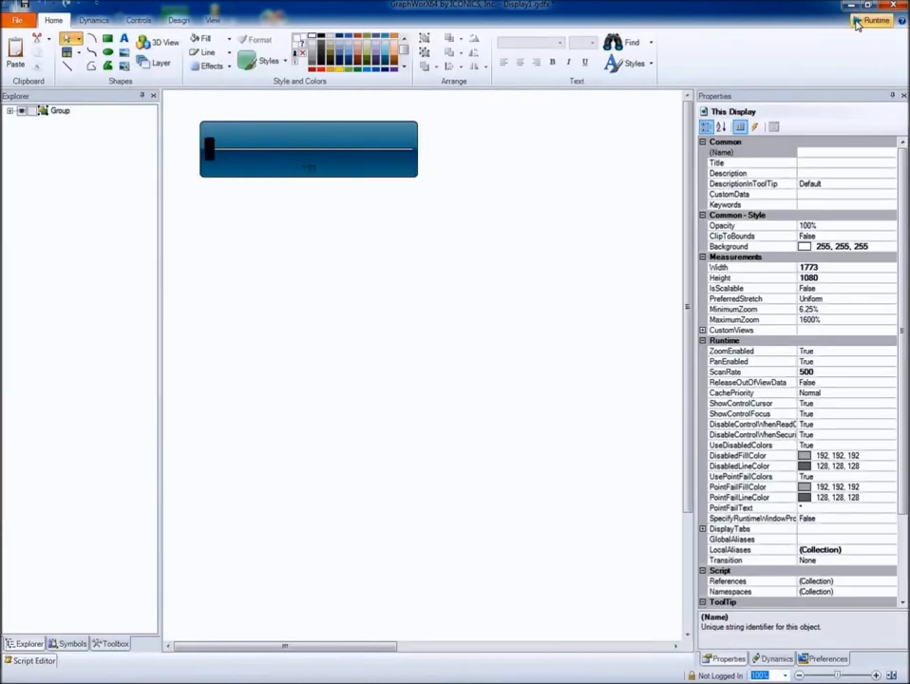
Convert the slider group to a smart symbol with its data sources exposed as smart properties
{"action": "left_click", "coordinate": [290, 130]}
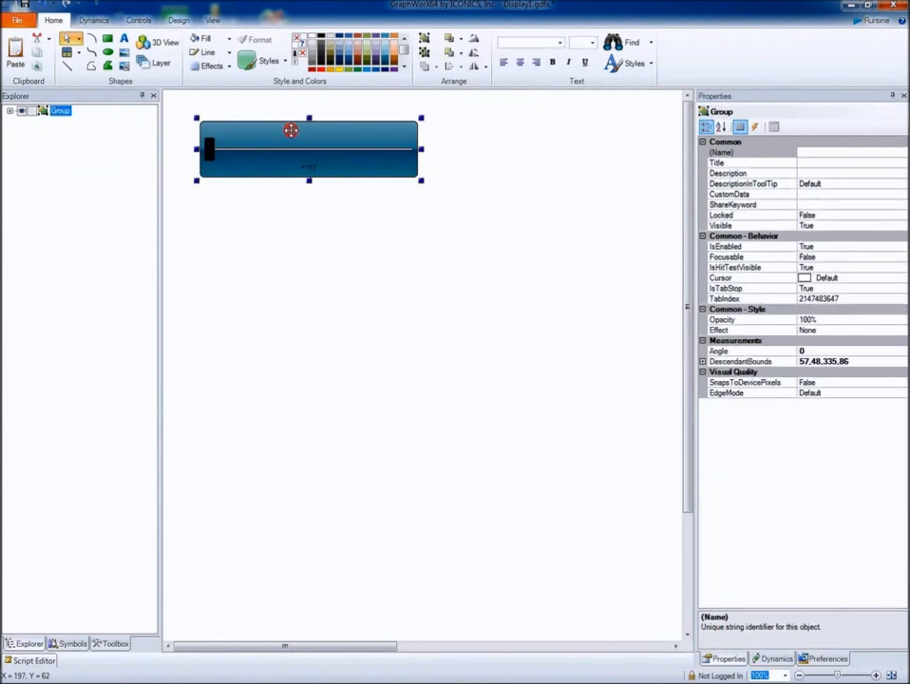
{"action": "right_click", "coordinate": [291, 130]}
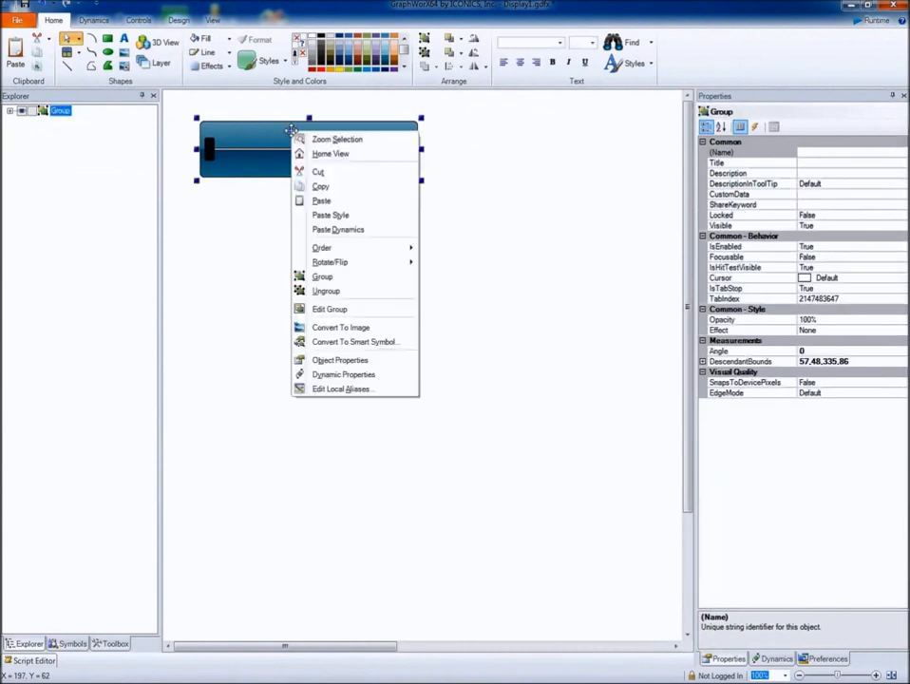
{"action": "left_click", "coordinate": [385, 344]}
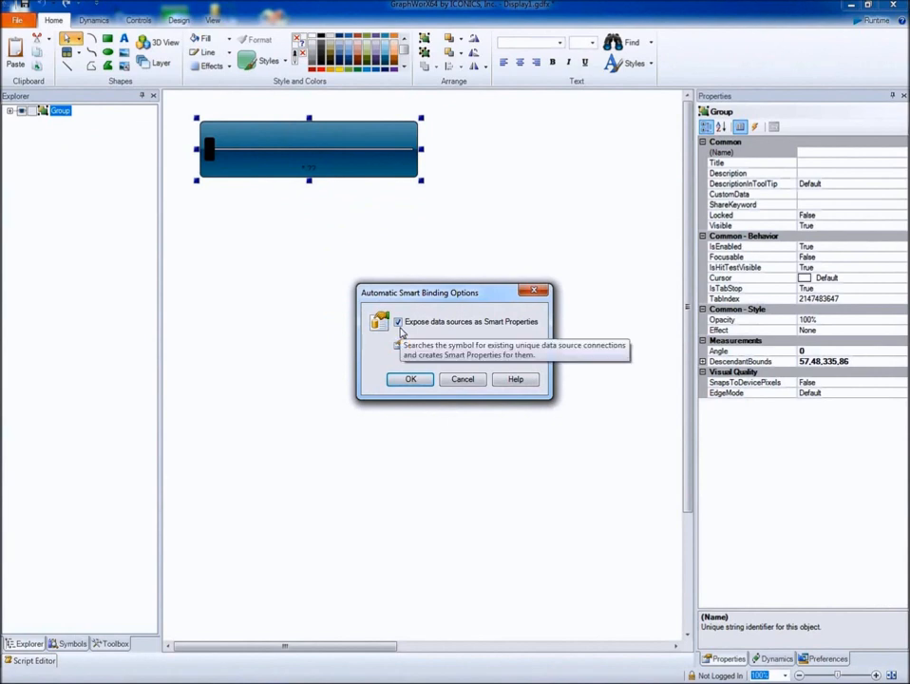
{"action": "left_click", "coordinate": [411, 380]}
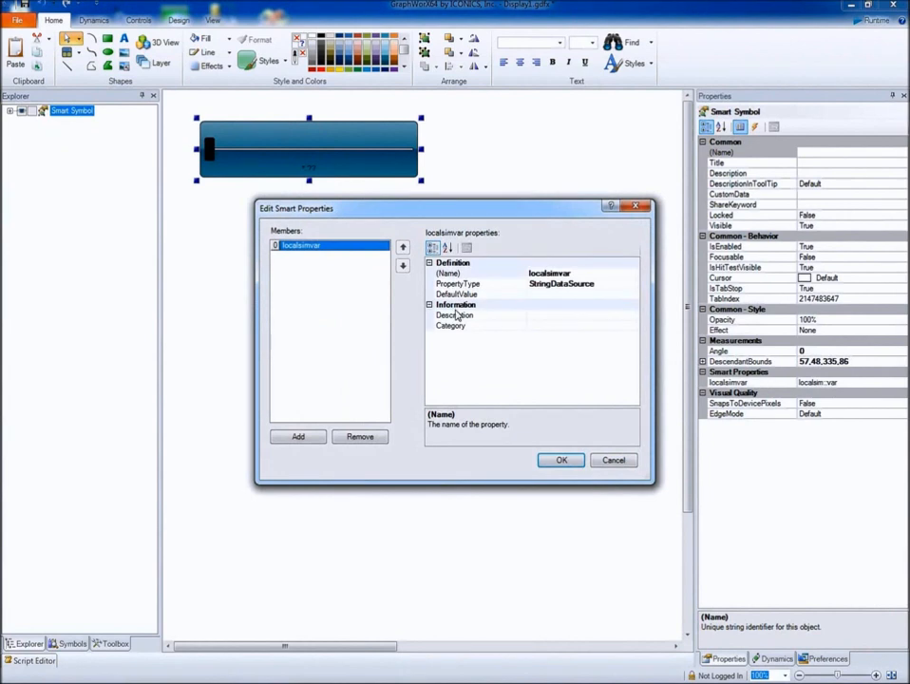
Rename the symbol's smart property localsimvar to DataSource and accept the smart properties
{"action": "left_click", "coordinate": [544, 272]}
{"action": "left_click", "coordinate": [545, 274]}
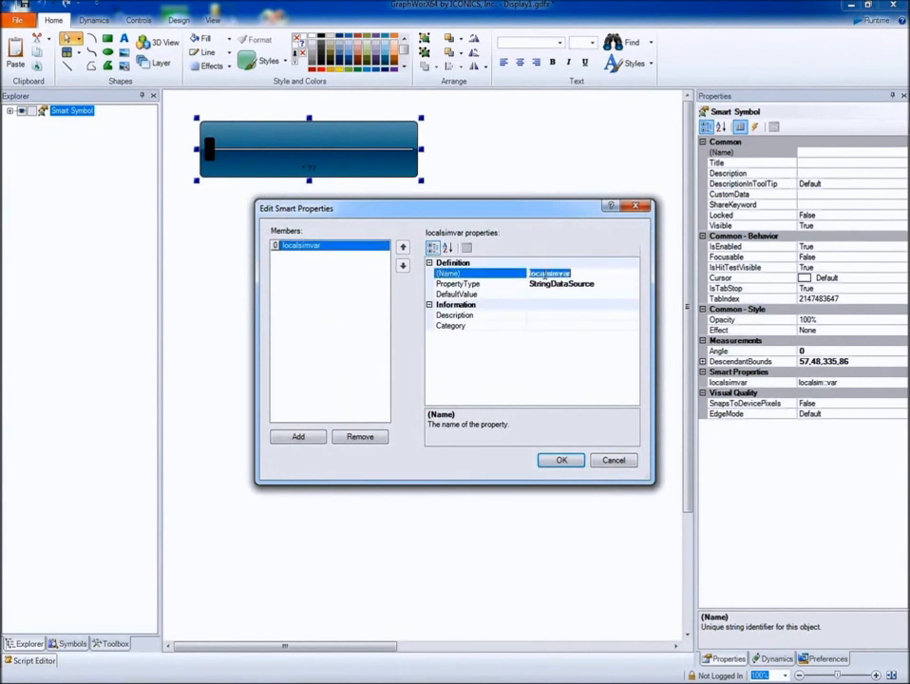
{"action": "type", "text": "DataSource"}
{"action": "key", "text": "Return"}
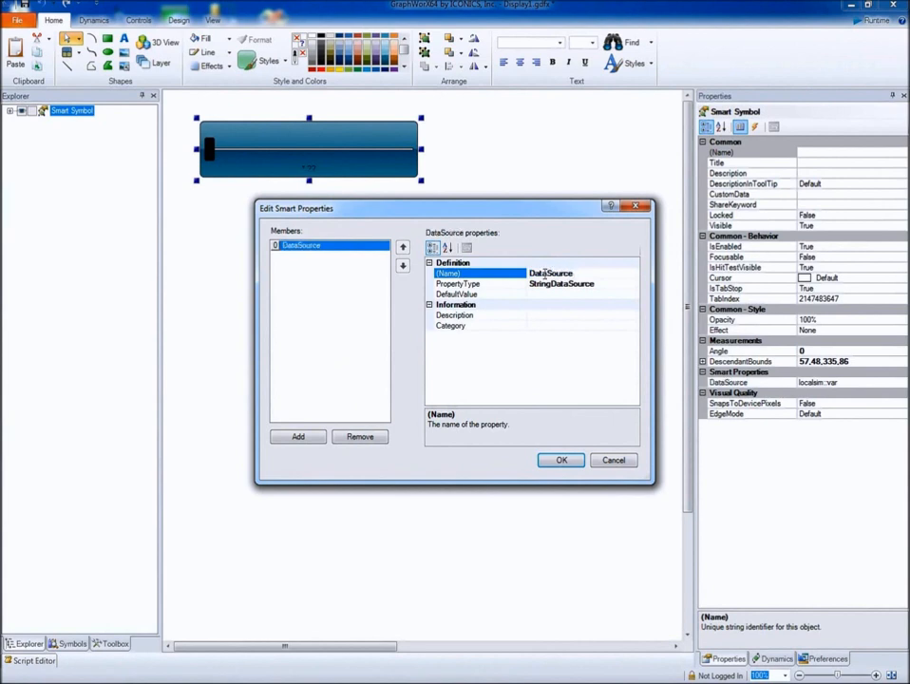
{"action": "left_click", "coordinate": [551, 458]}
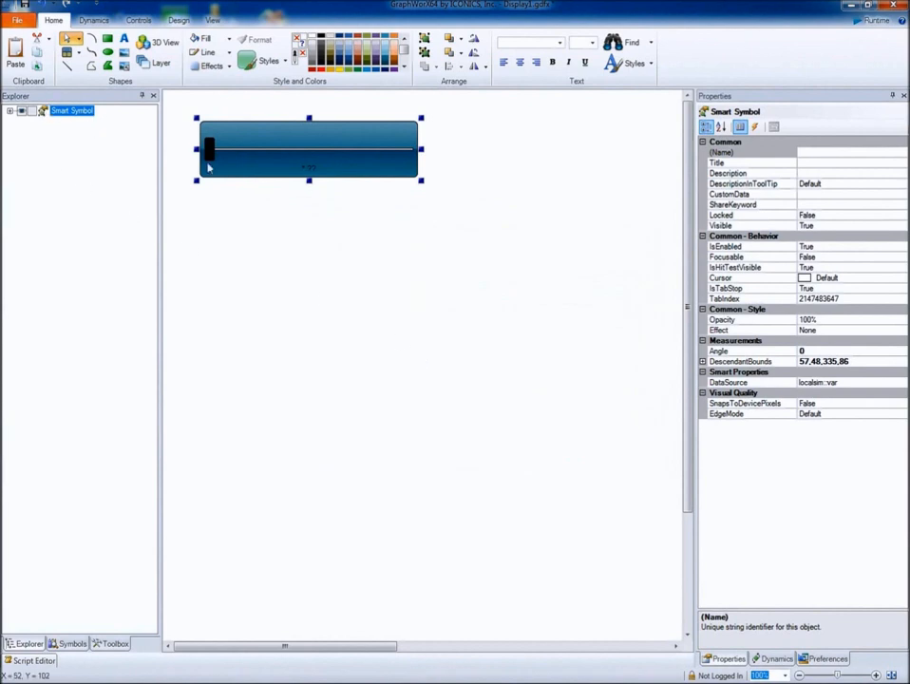
Duplicate the smart symbol directly below the original and set the copy's DataSource to the local variable localsim::var2
{"action": "left_click", "coordinate": [731, 384]}
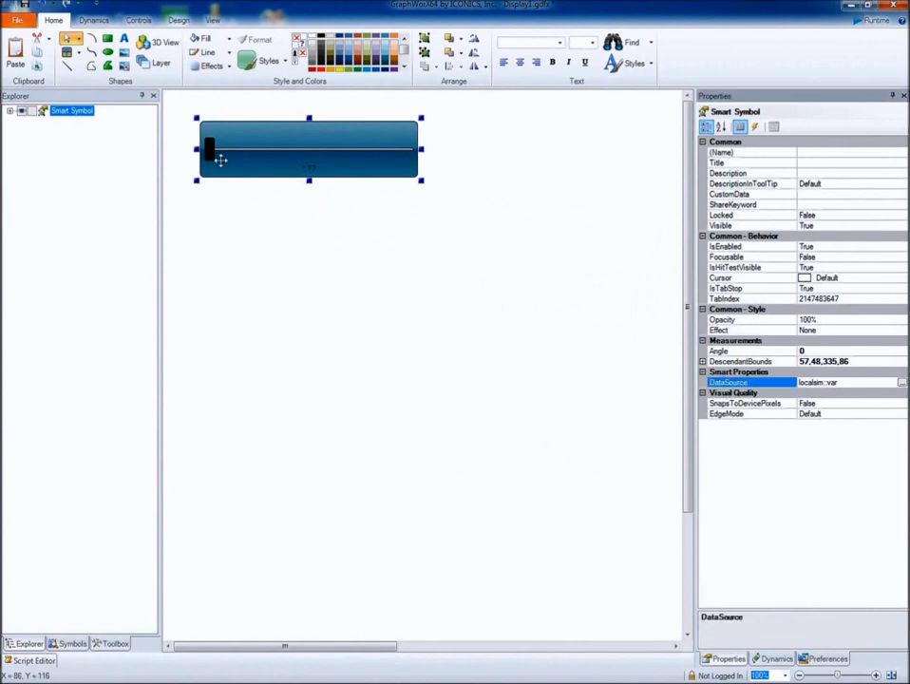
{"action": "left_click_drag", "start_coordinate": [259, 136], "coordinate": [270, 216]}
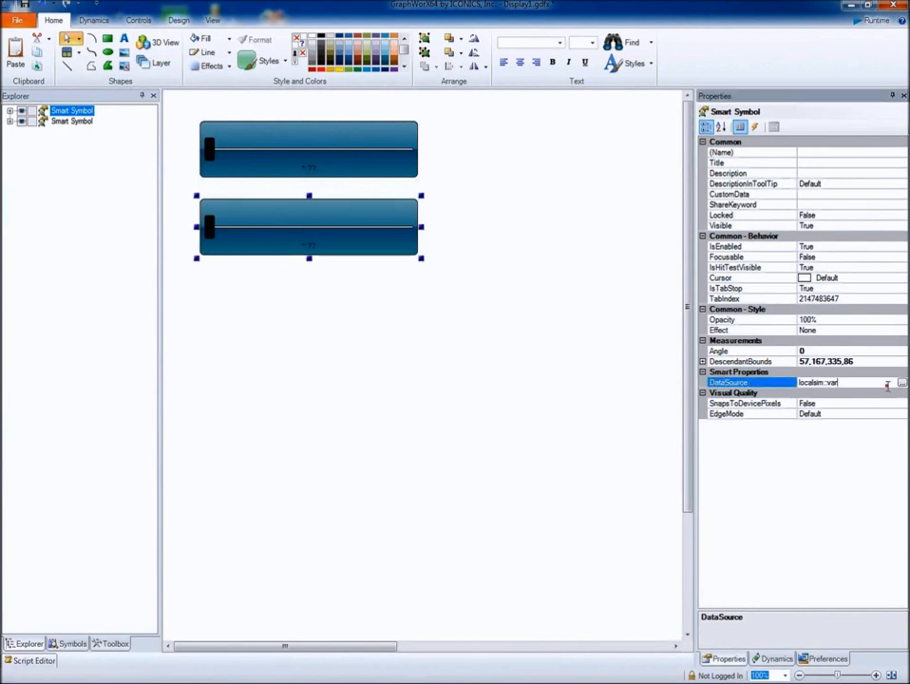
{"action": "left_click", "coordinate": [900, 383]}
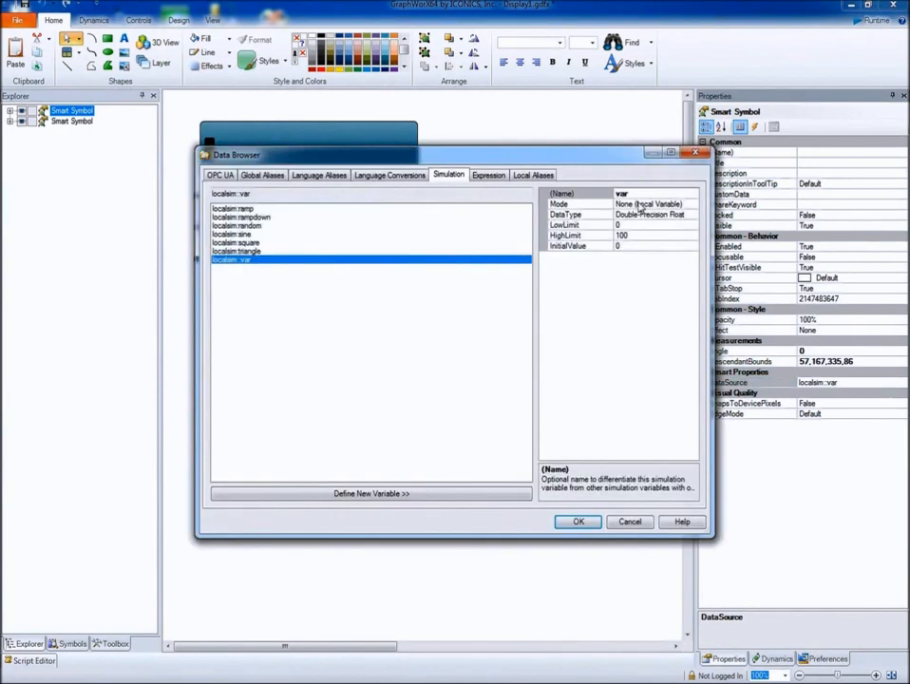
{"action": "left_click", "coordinate": [641, 192]}
{"action": "left_click", "coordinate": [578, 521]}
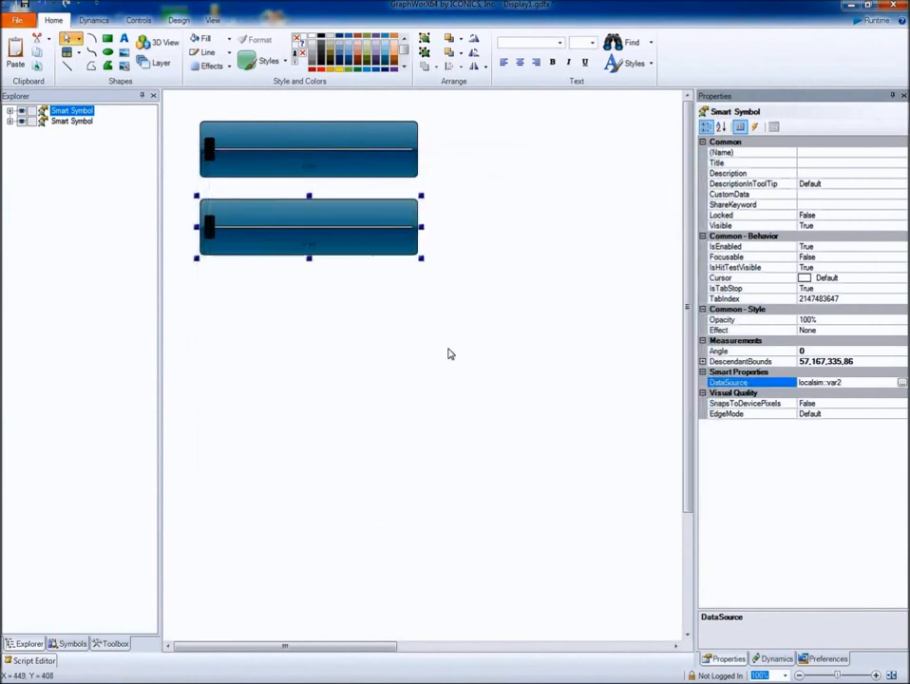
Test both sliders independently in runtime mode by moving each handle, and return to configuration mode
{"action": "left_click", "coordinate": [872, 20]}
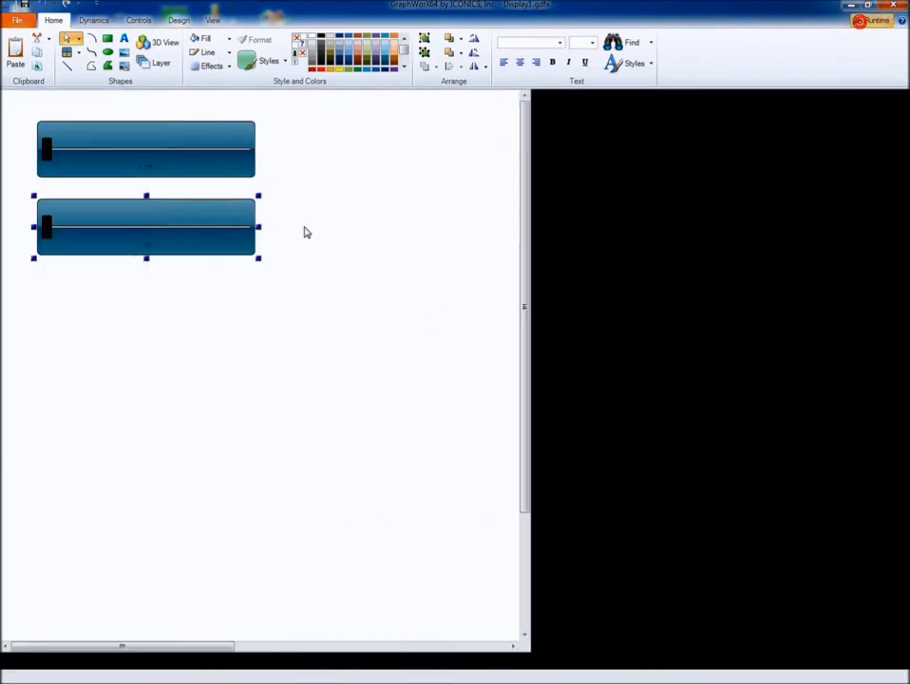
{"action": "left_click_drag", "start_coordinate": [43, 161], "coordinate": [160, 161]}
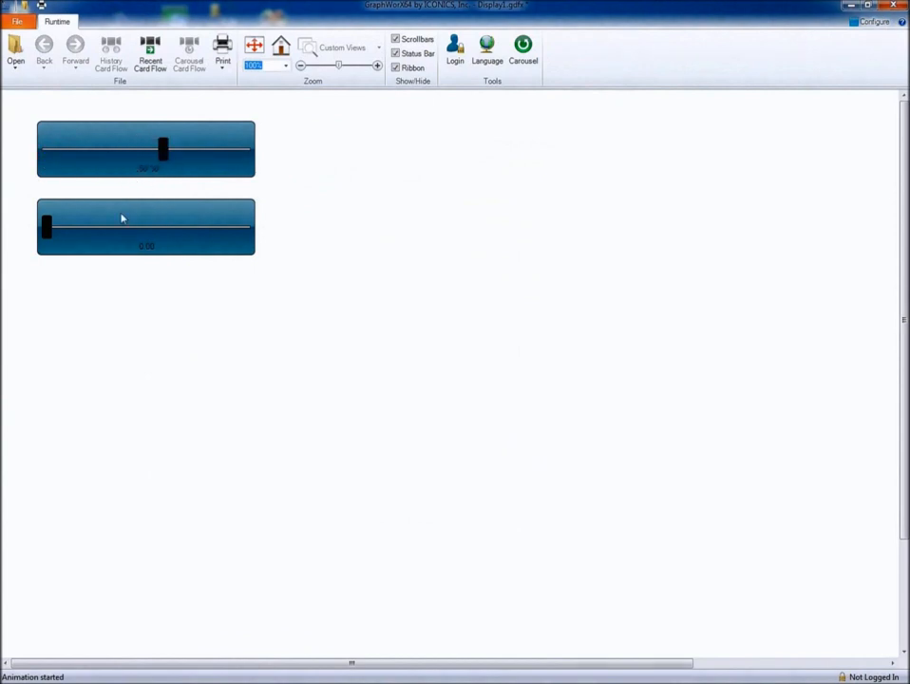
{"action": "left_click_drag", "start_coordinate": [50, 235], "coordinate": [102, 235]}
{"action": "left_click", "coordinate": [867, 24]}
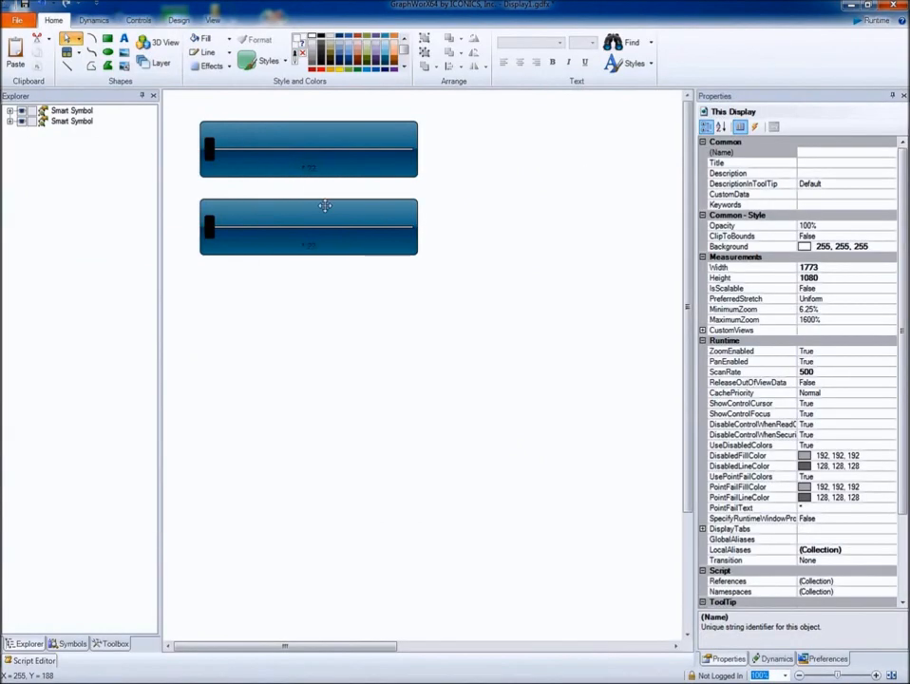
Delete the duplicate slider symbol below the original
{"action": "left_click", "coordinate": [286, 136]}
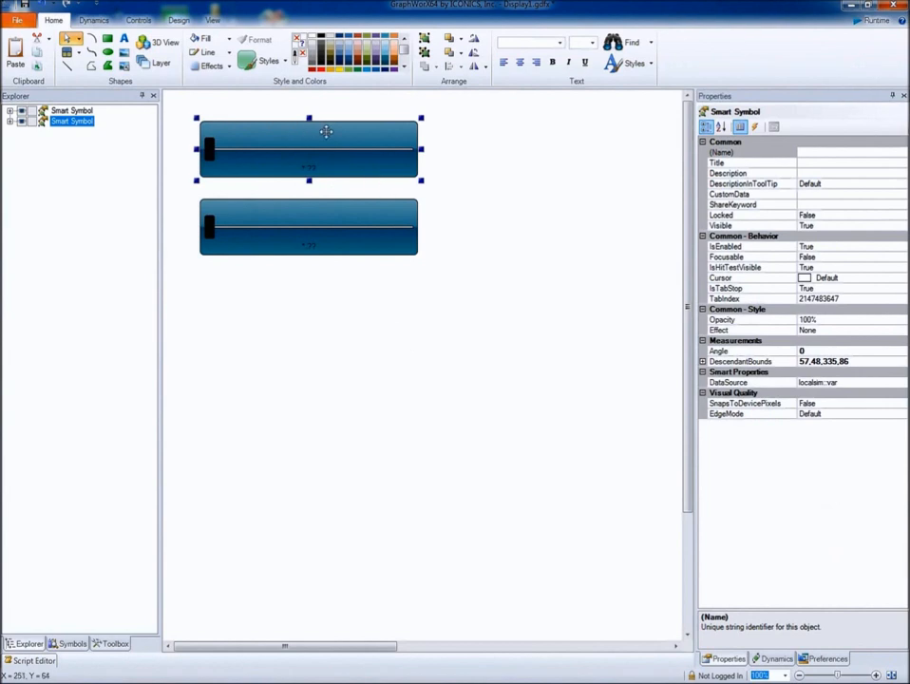
{"action": "left_click", "coordinate": [298, 207]}
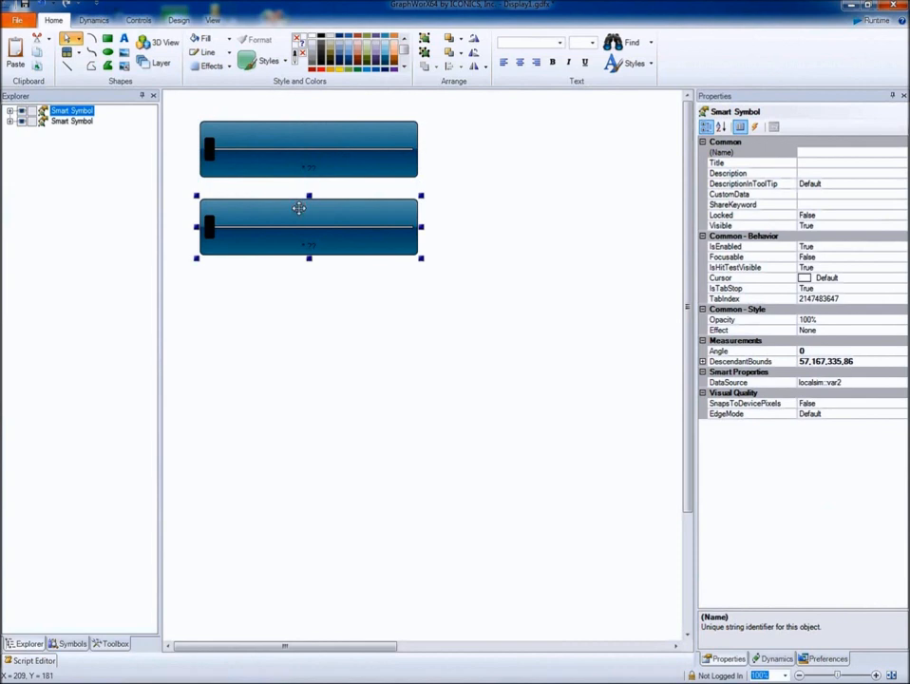
{"action": "key", "text": "Delete"}
Add the Fill of the slider's background rectangle to the smart symbol's smart properties under the name BackgroundFill
{"action": "left_click", "coordinate": [291, 134]}
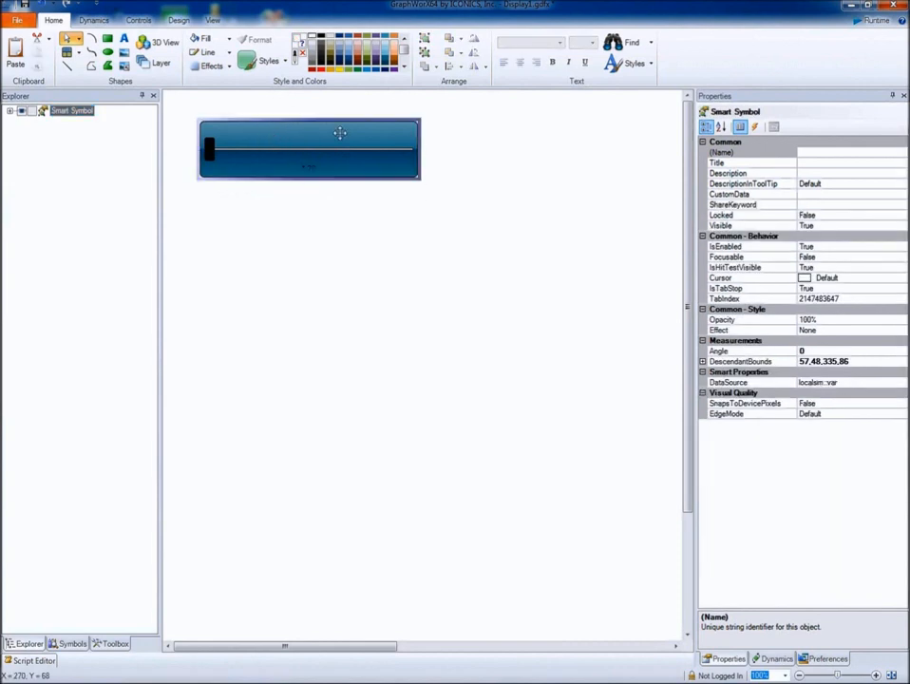
{"action": "double_click", "coordinate": [341, 131]}
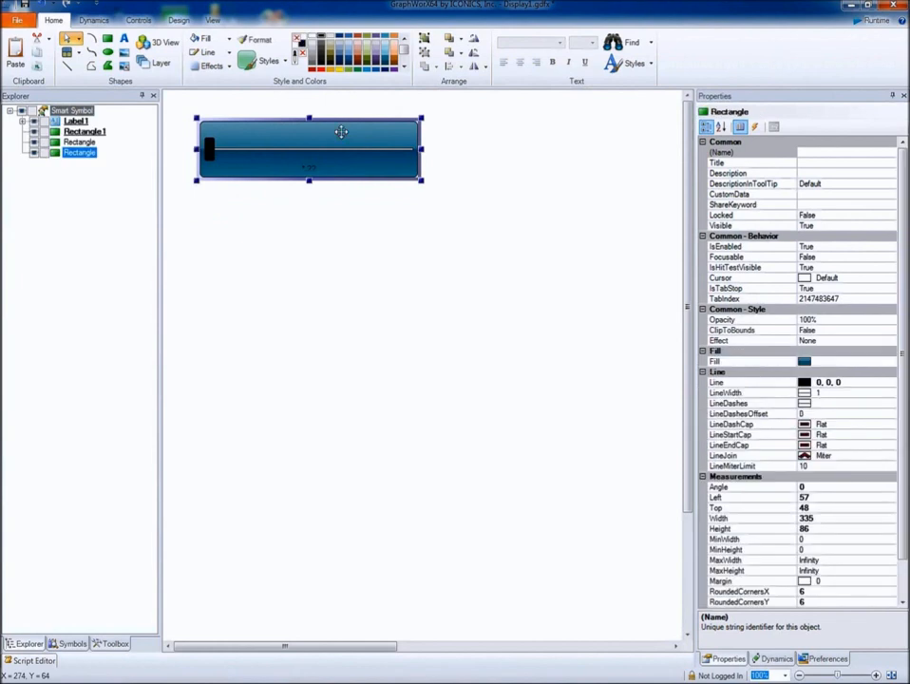
{"action": "left_click", "coordinate": [755, 362]}
{"action": "right_click", "coordinate": [755, 362]}
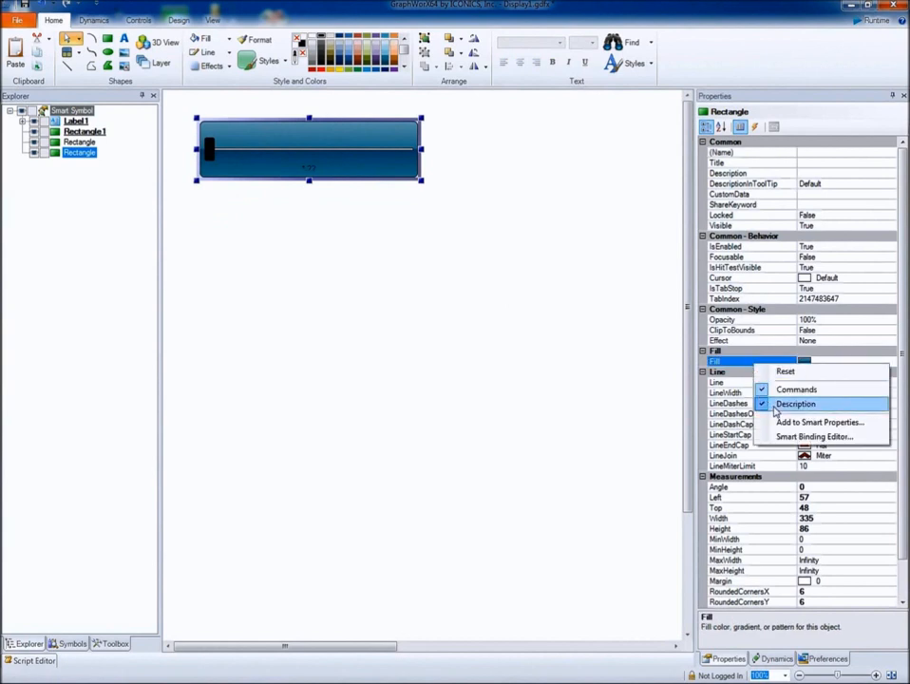
{"action": "left_click", "coordinate": [811, 422]}
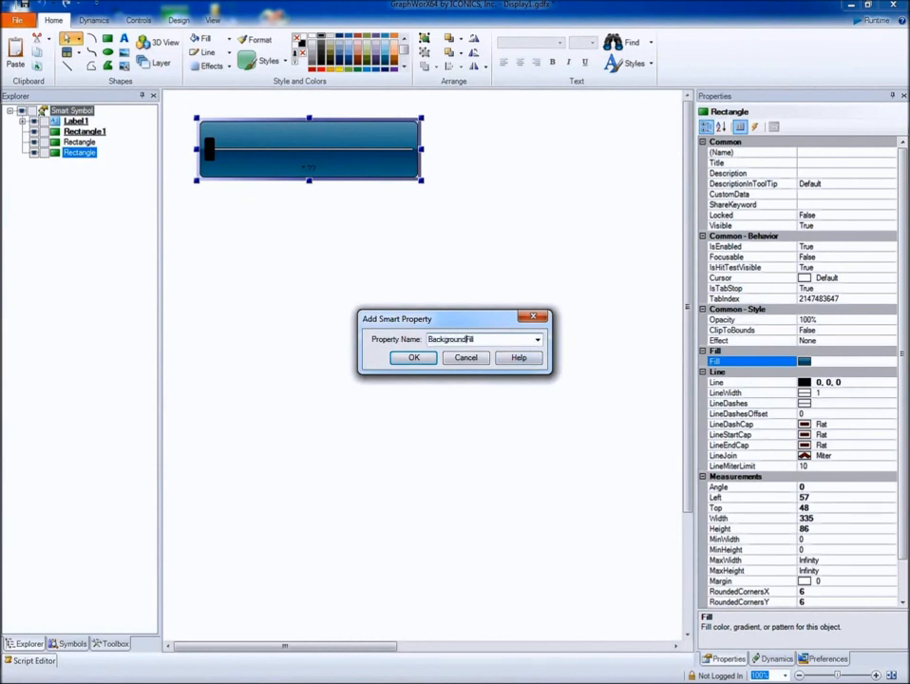
{"action": "key", "text": "Return"}
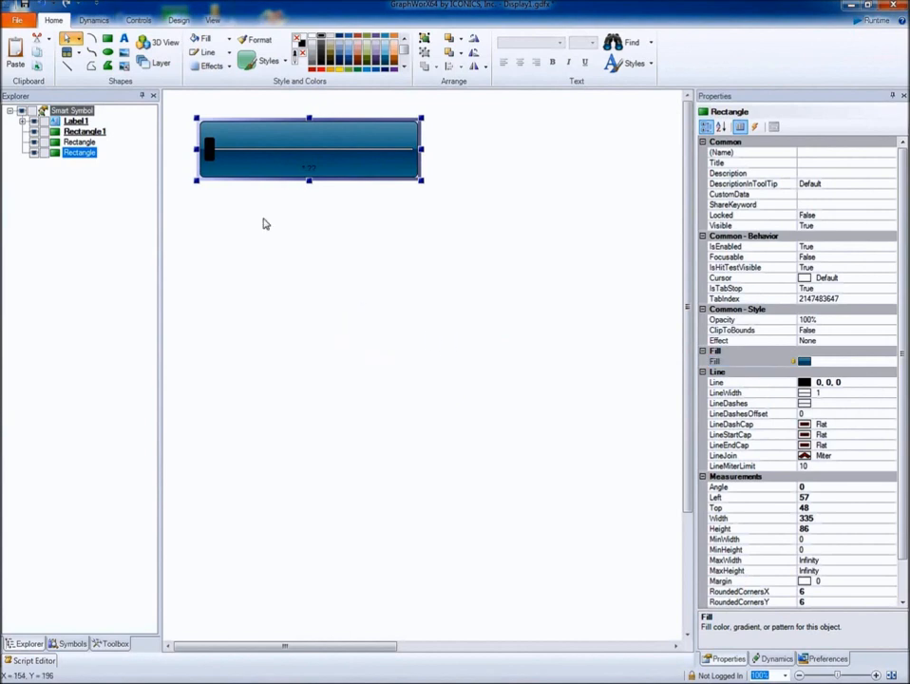
Add the Fill of the slider's handle rectangle to the smart properties under the name HandleFill and leave symbol editing
{"action": "left_click", "coordinate": [208, 150]}
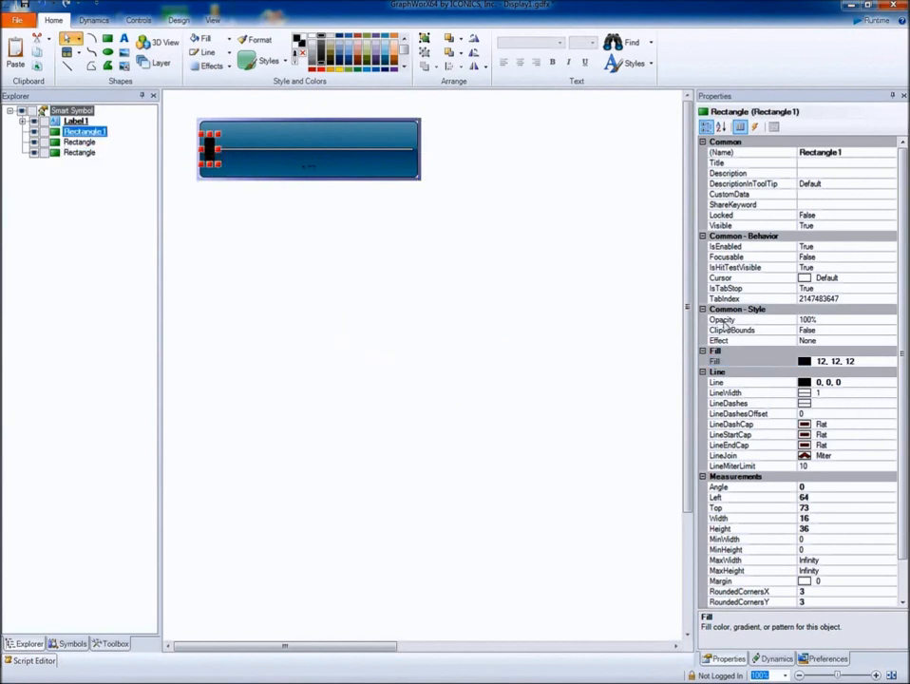
{"action": "left_click", "coordinate": [766, 361]}
{"action": "right_click", "coordinate": [766, 362]}
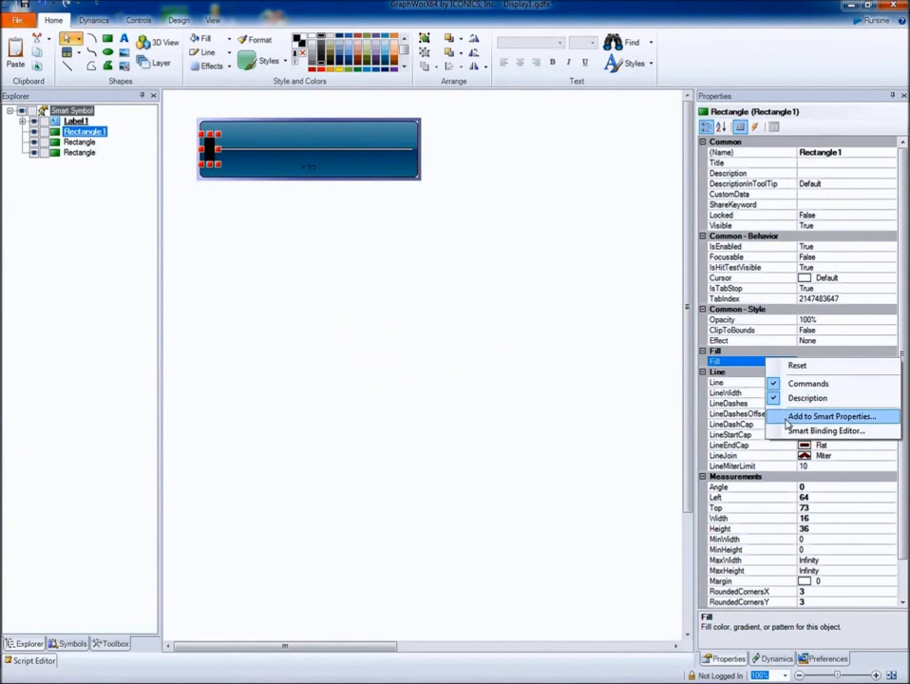
{"action": "left_click", "coordinate": [816, 415]}
{"action": "type", "text": "HandleFill"}
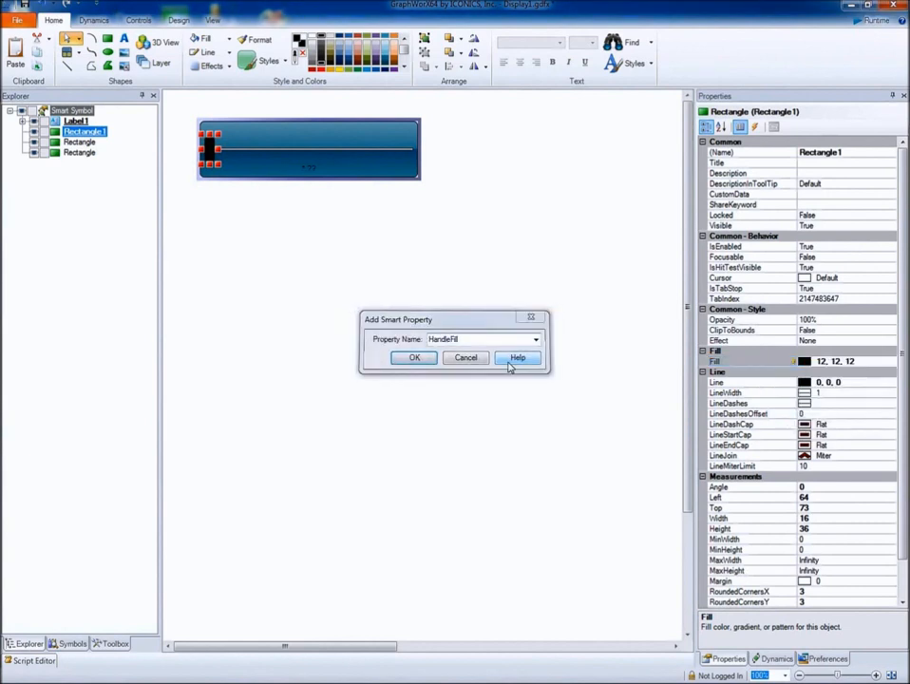
{"action": "key", "text": "Return"}
{"action": "left_click", "coordinate": [337, 207]}
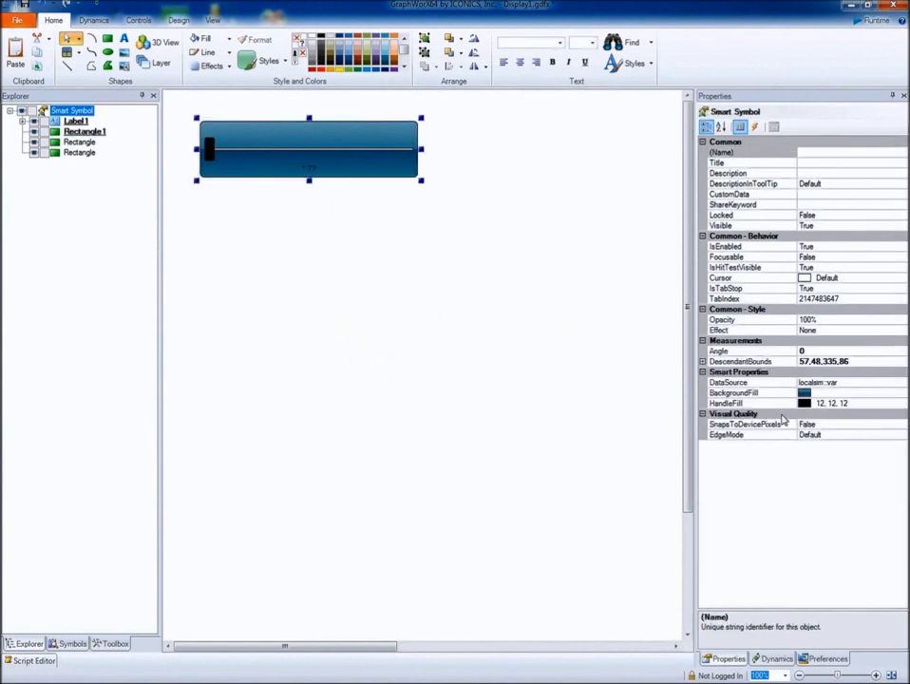
Duplicate the smart symbol directly below the original and set the copy's BackgroundFill to the RedGlassHorizontal gradient
{"action": "left_click_drag", "start_coordinate": [327, 139], "coordinate": [327, 206]}
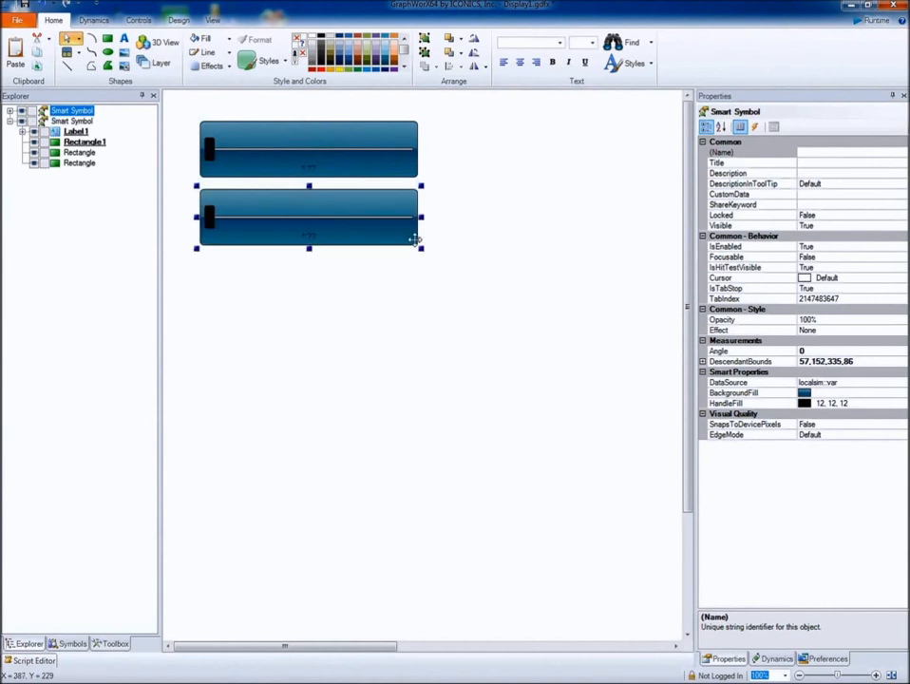
{"action": "left_click", "coordinate": [859, 392]}
{"action": "left_click", "coordinate": [898, 392]}
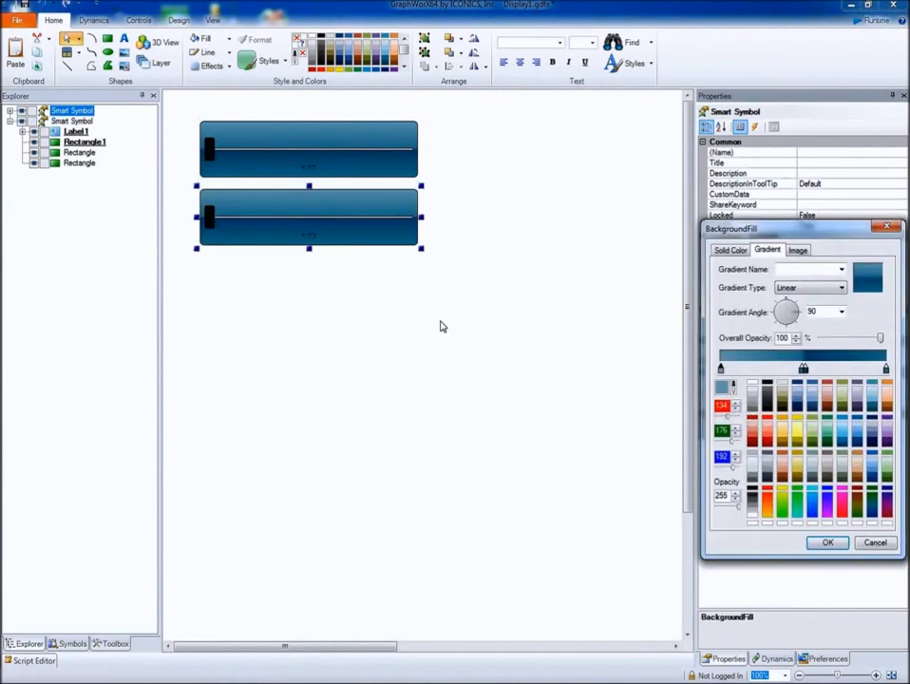
{"action": "left_click", "coordinate": [840, 270]}
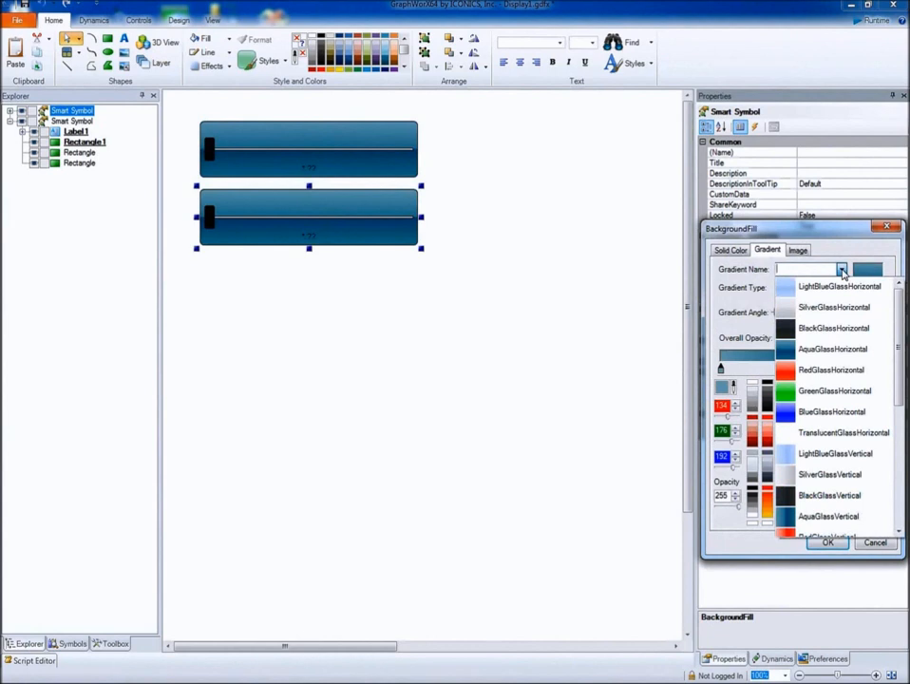
{"action": "left_click", "coordinate": [805, 370]}
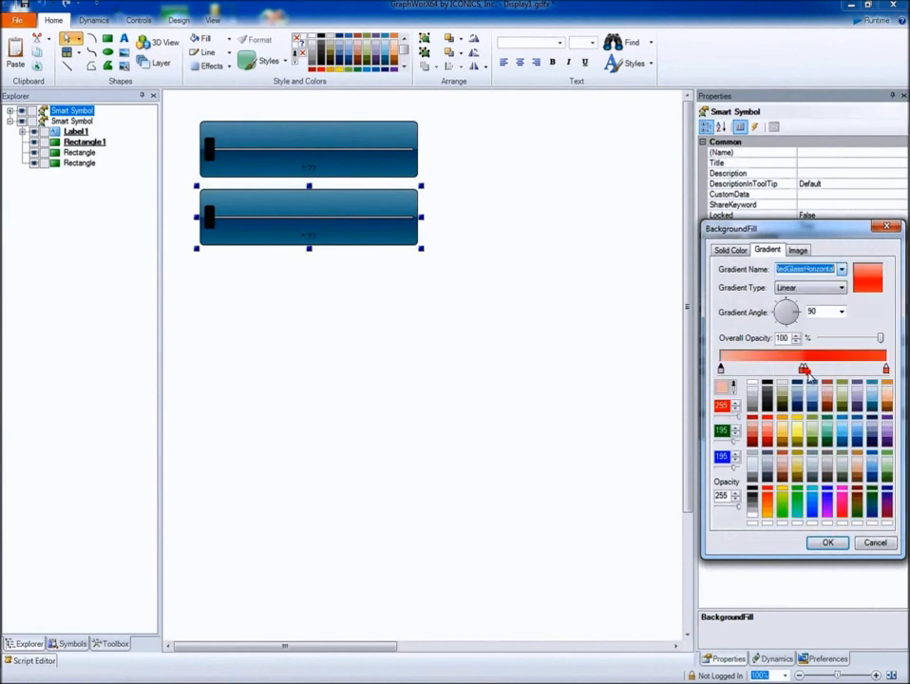
{"action": "left_click", "coordinate": [824, 542]}
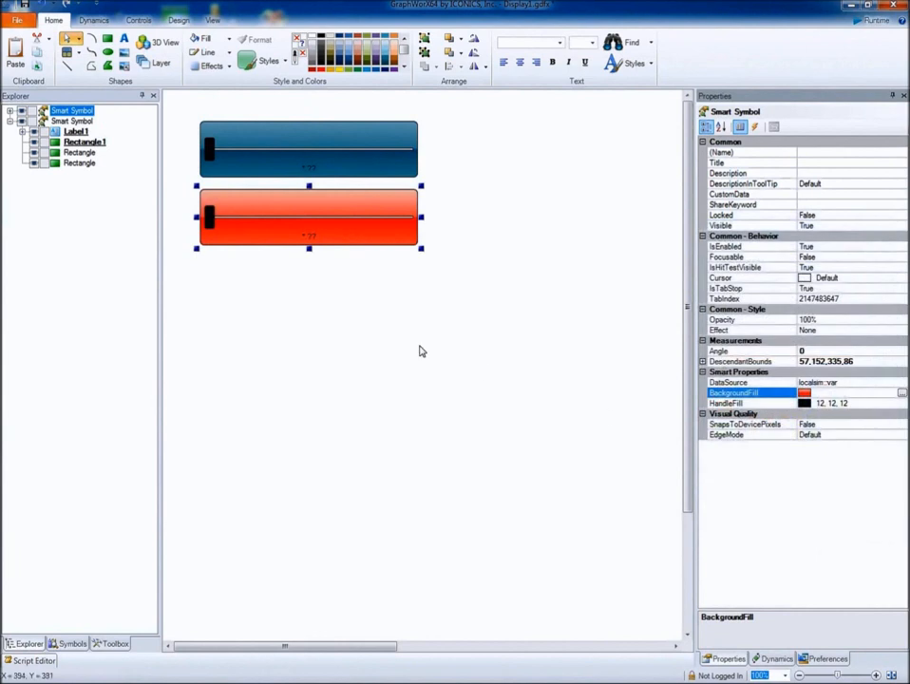